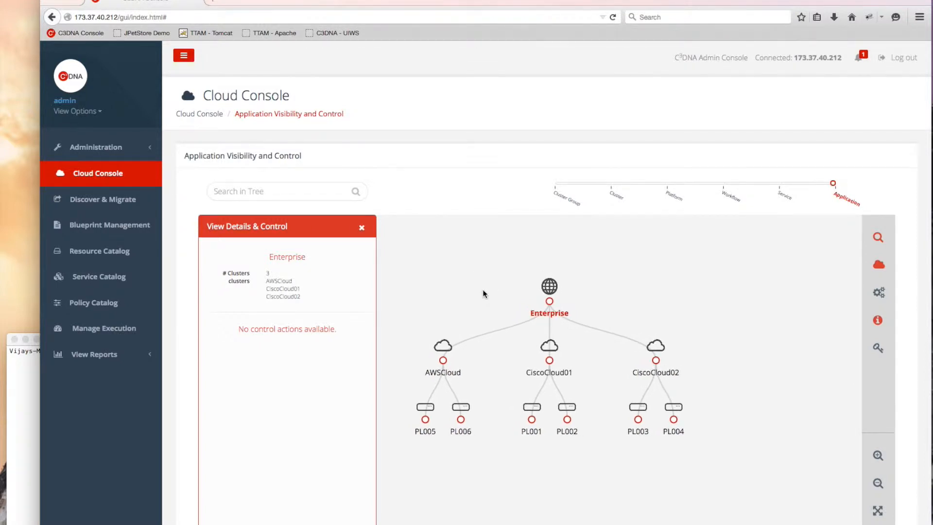
- Zoom the topology tree around the Enterprise node and its three clouds
scroll(483, 291, "up", 2)
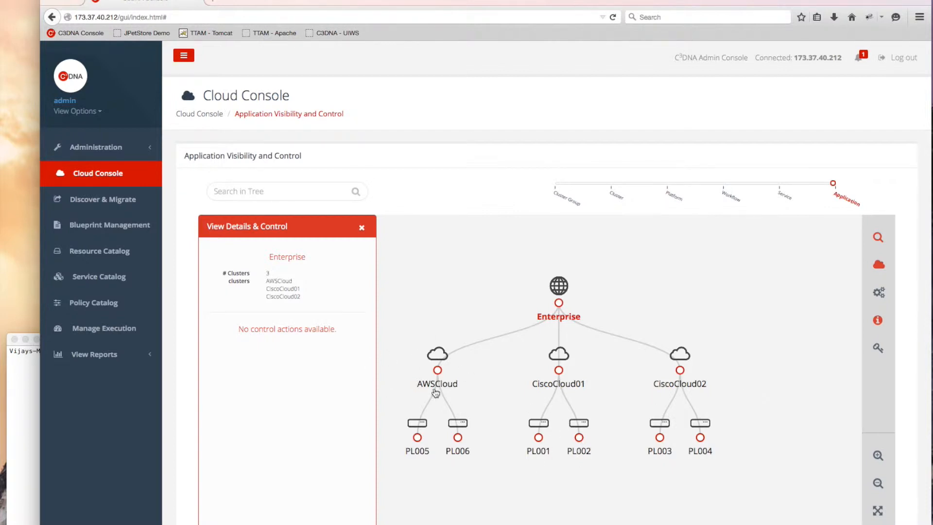
- Review the PL005 and PL001 platform details, then go to the empty Service Catalog
left_click(419, 452)
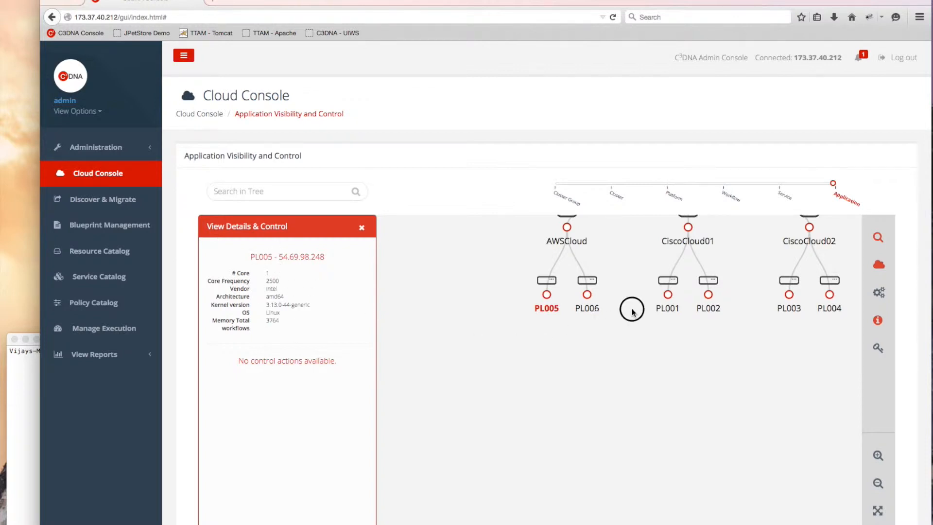
left_click(609, 360)
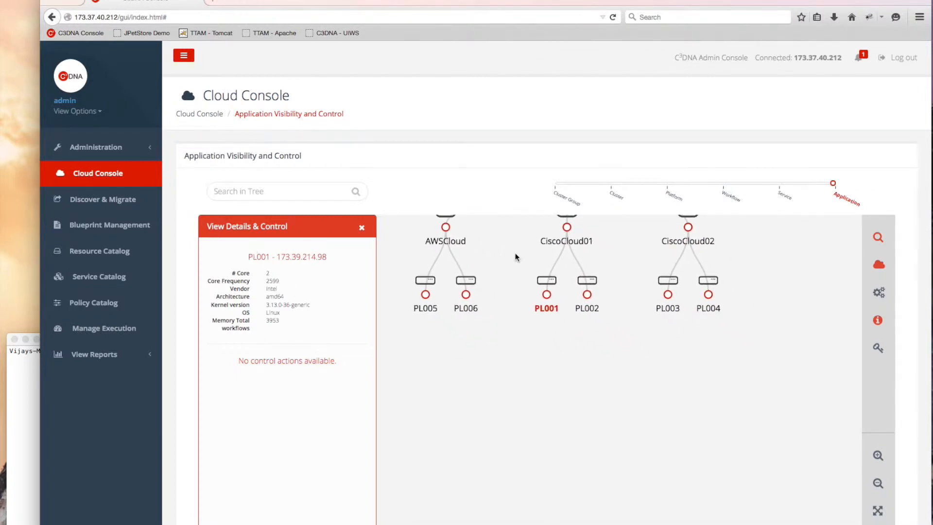
left_click_drag(516, 246, 514, 348)
left_click_drag(631, 290, 639, 313)
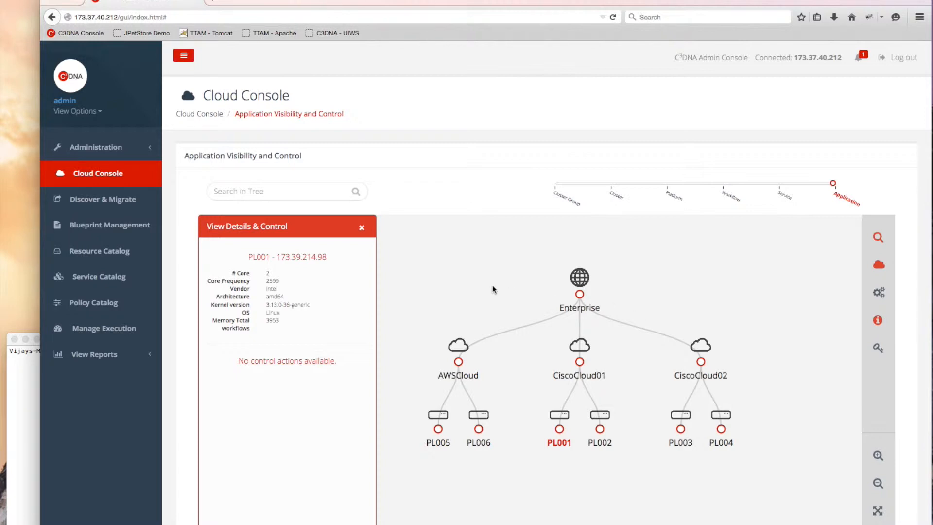
left_click(111, 278)
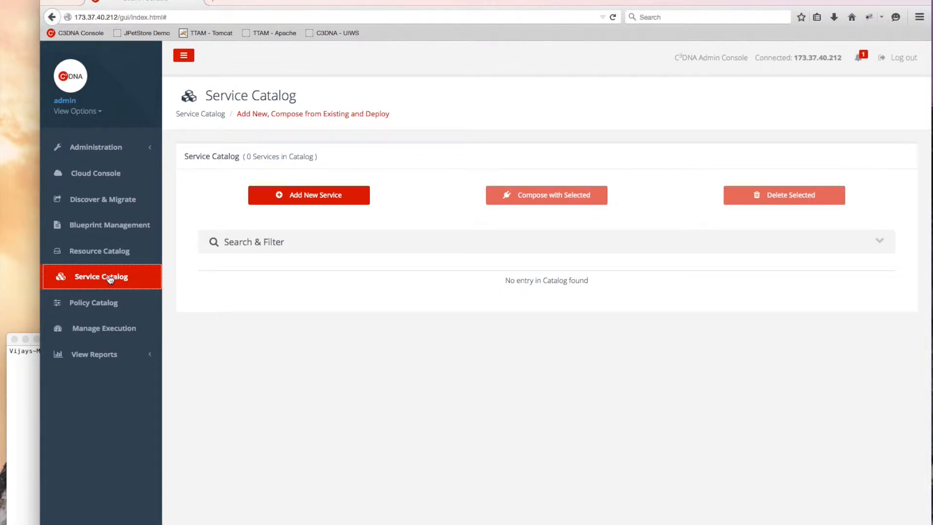
- Load jpetstore.war into the catalog as tomcat service JPetStoreWebapp with c3dna -op loadfile
left_click(30, 421)
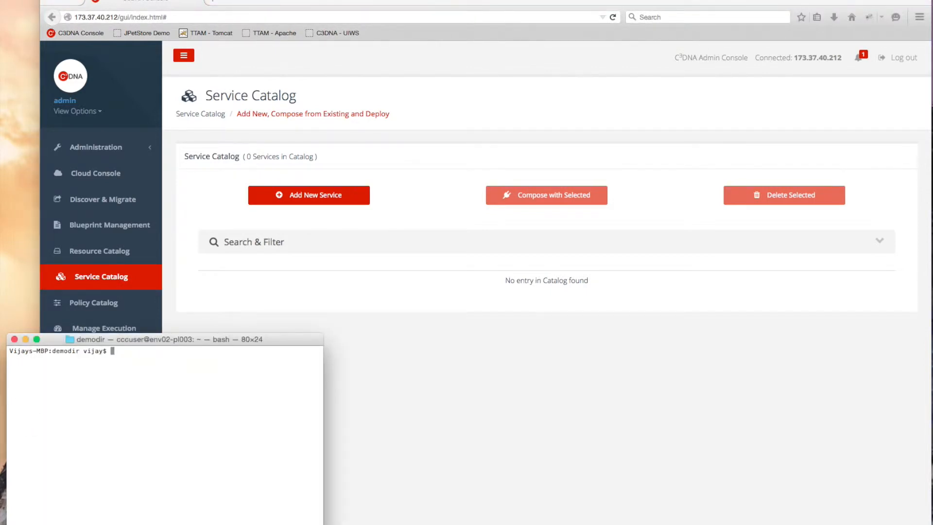
key("super+Tab")
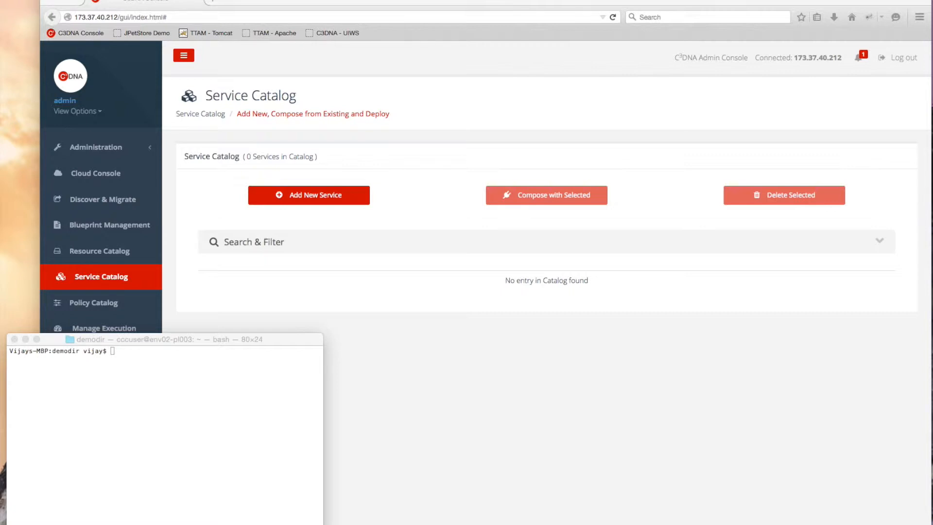
left_click(174, 437)
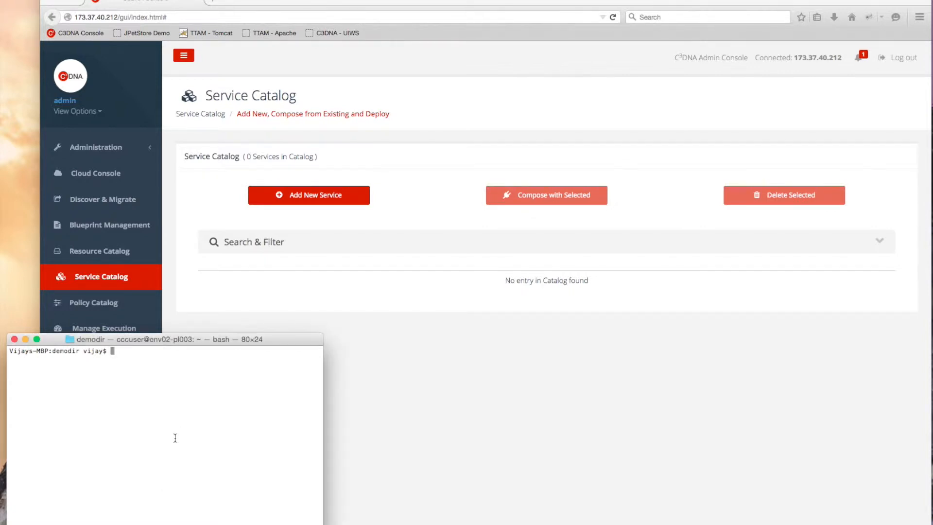
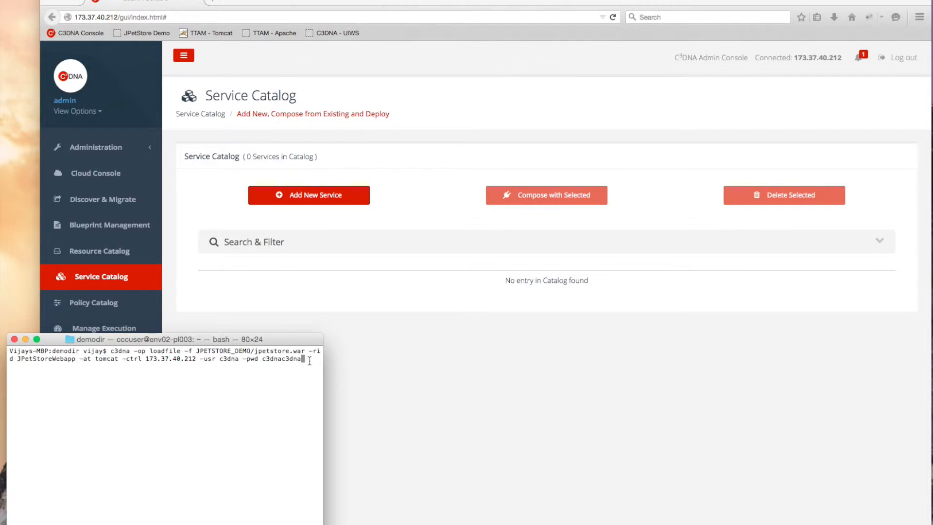
key("Return")
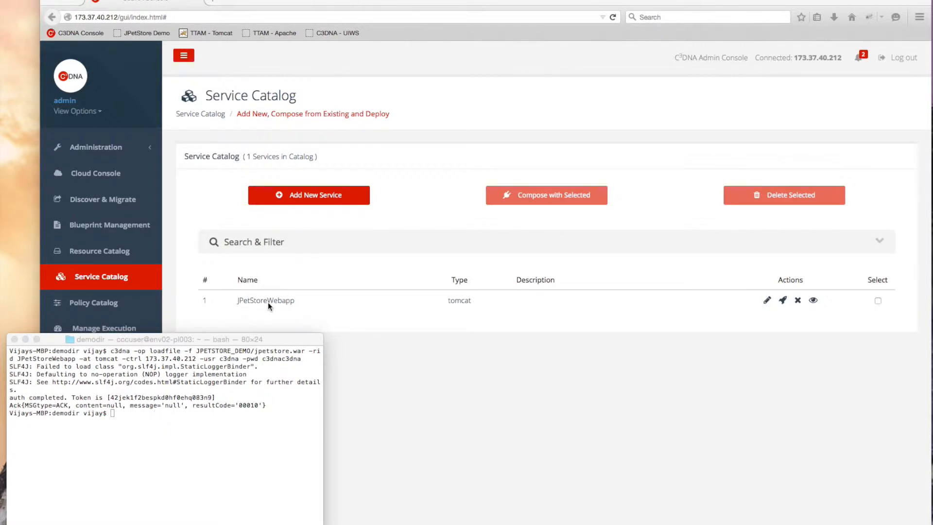
- Load jpetstore-mysql.zip into the catalog as mysql service JPetStoreDB
left_click(141, 416)
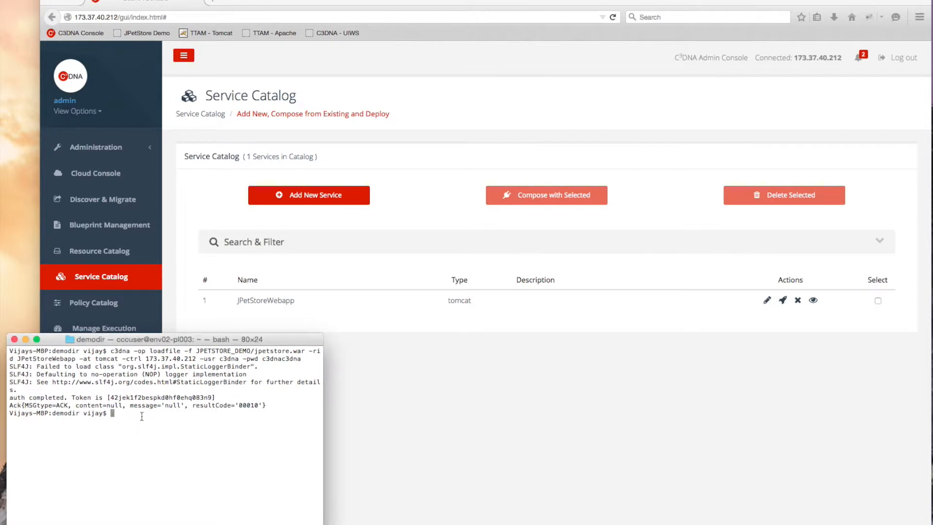
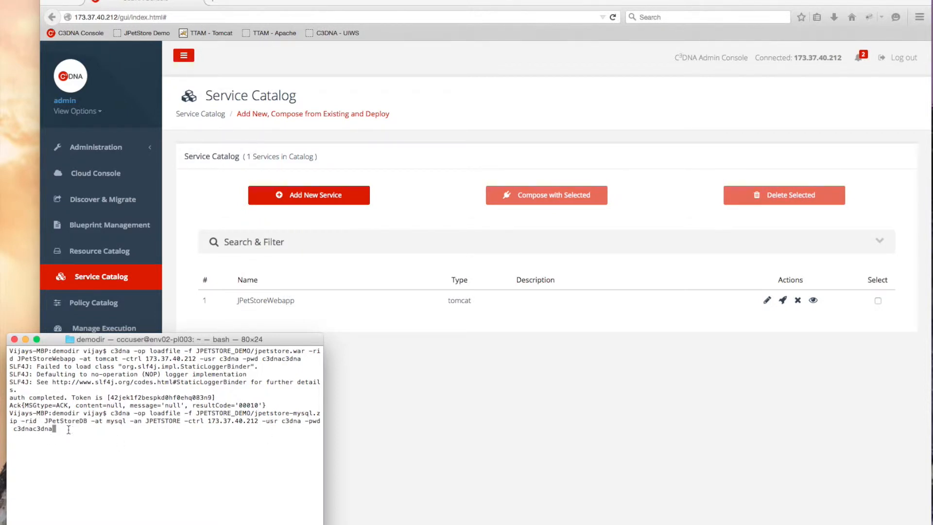
key("Return")
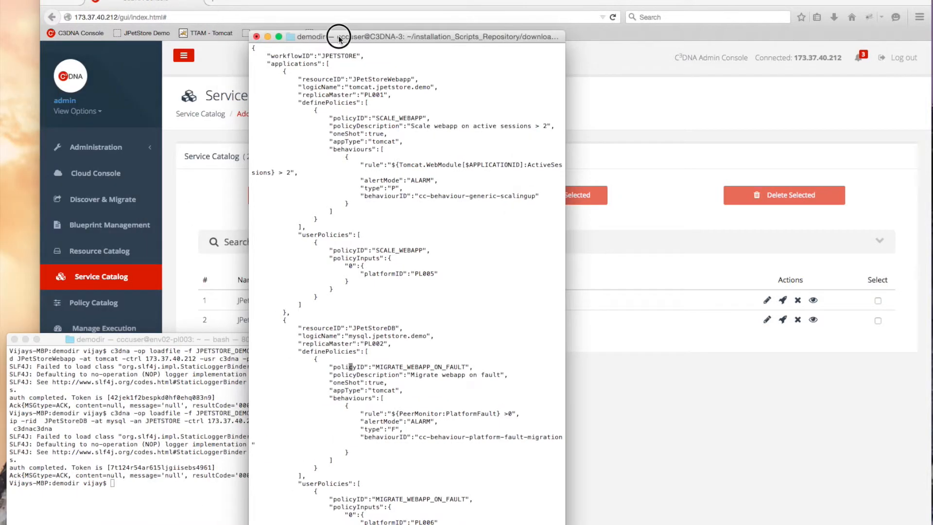
left_click_drag(281, 36, 488, 5)
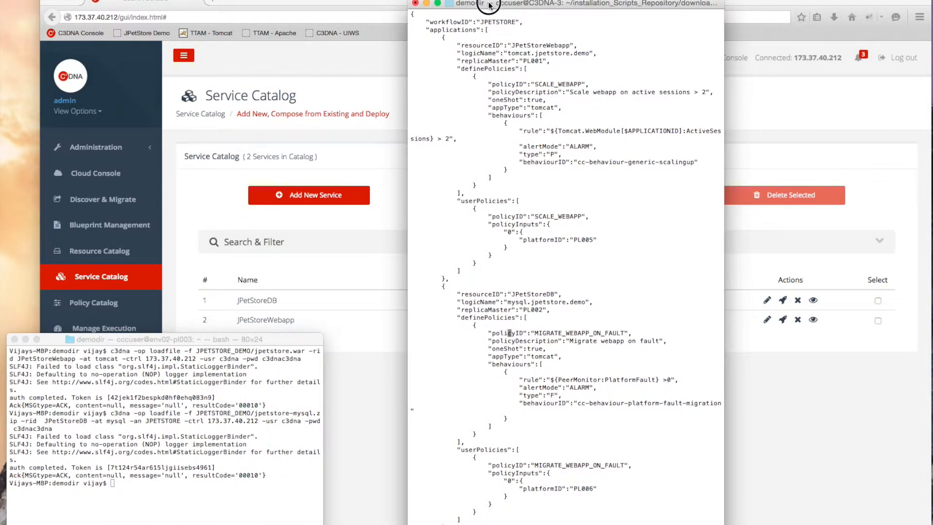
key("Up")
key("Up")
key("Up")
key("Up")
key("Up")
key("Up")
key("Up")
key("Up")
triple_click(473, 47)
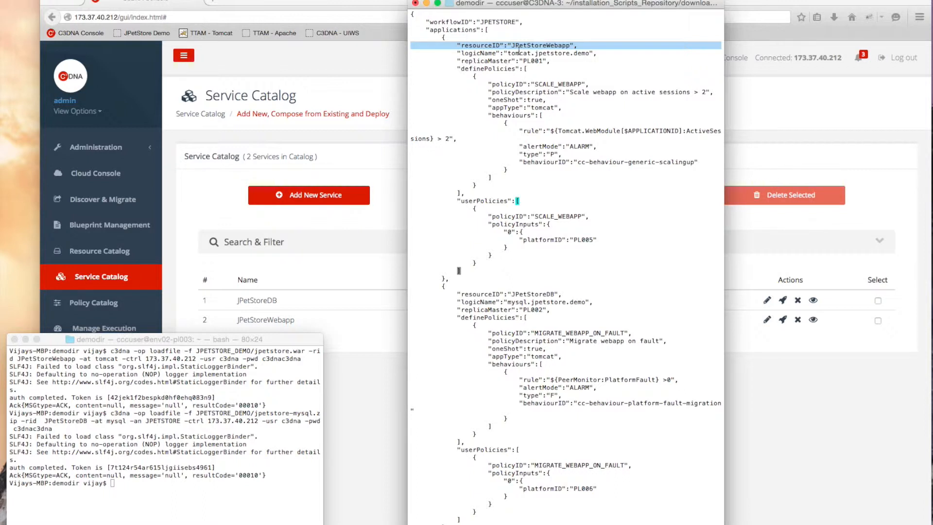
triple_click(536, 294)
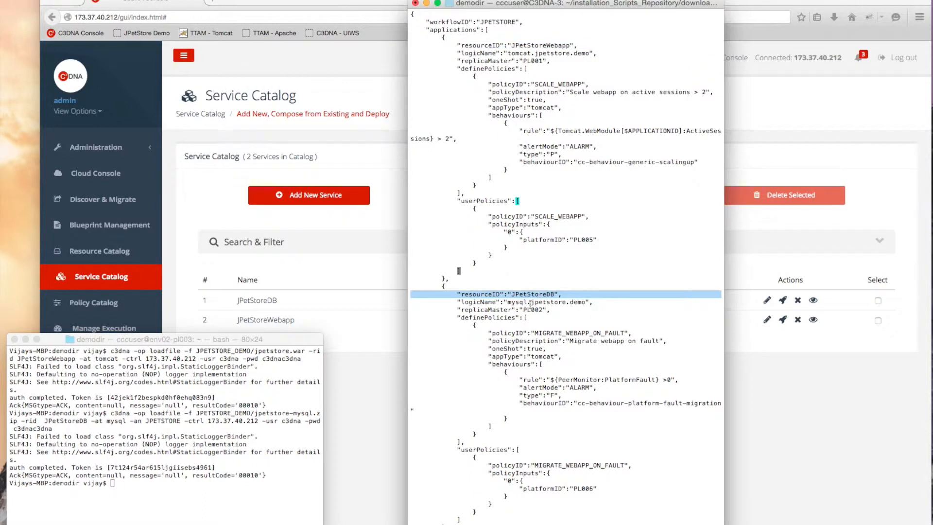
triple_click(524, 301)
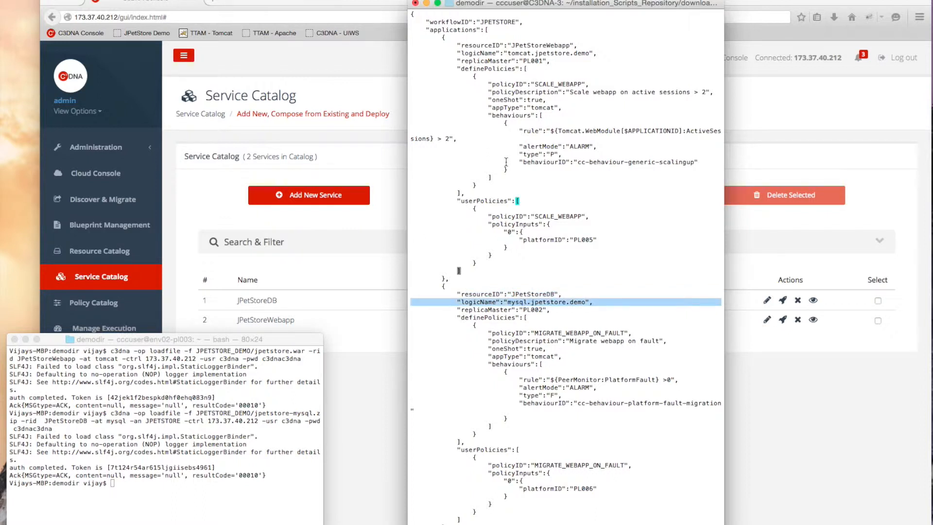
triple_click(543, 84)
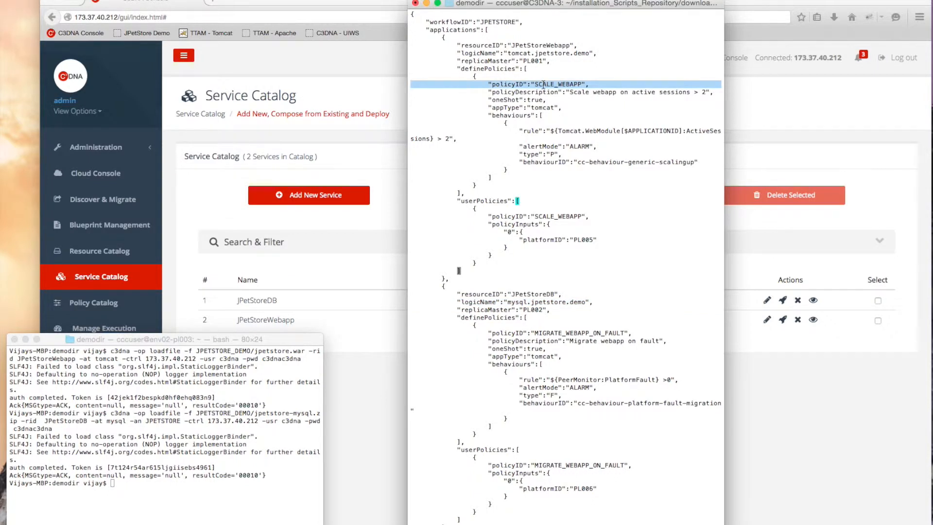
left_click_drag(570, 92, 707, 92)
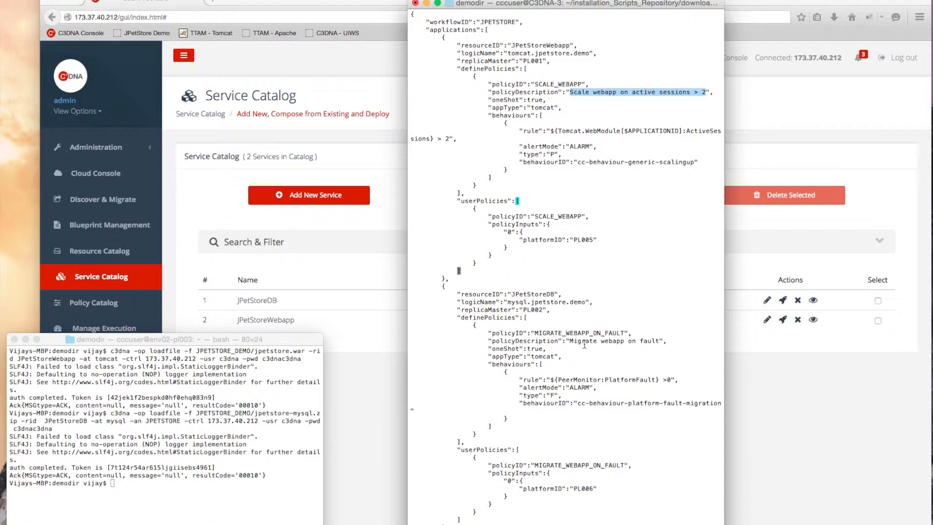
left_click(571, 332)
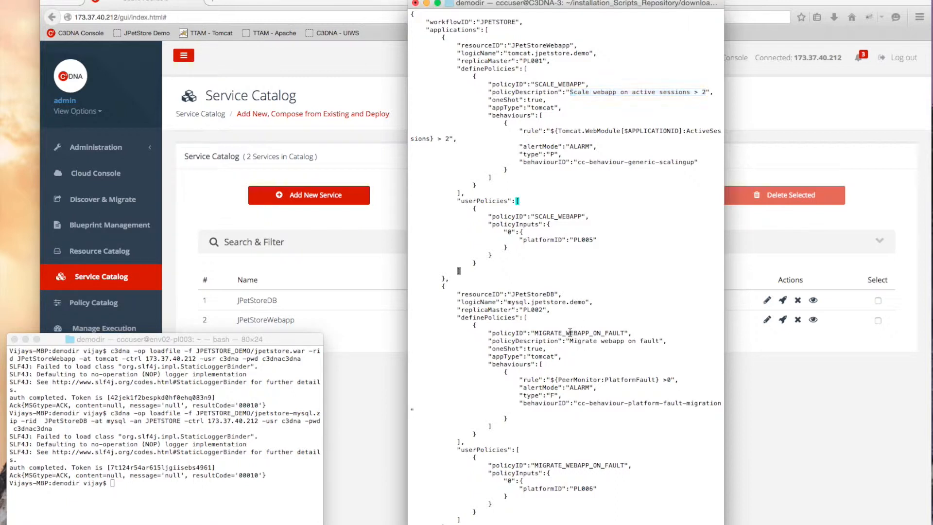
triple_click(620, 382)
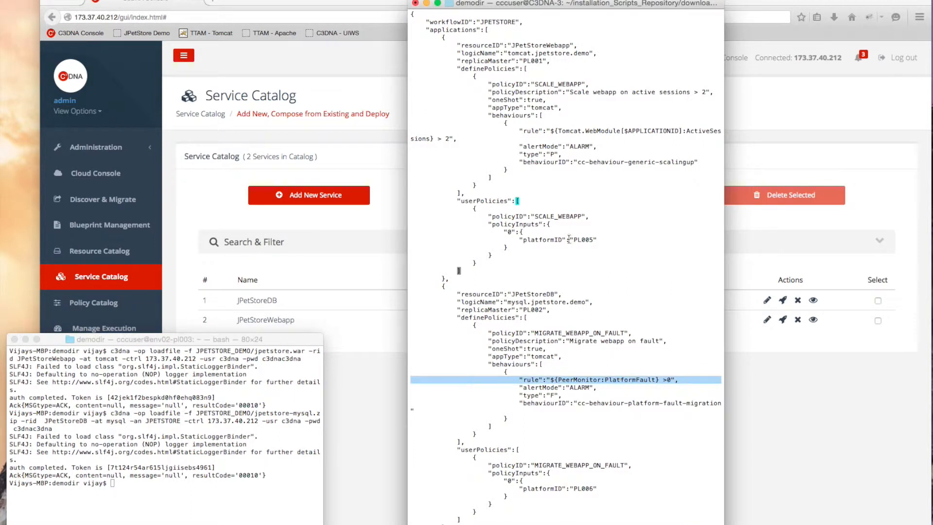
left_click(571, 154)
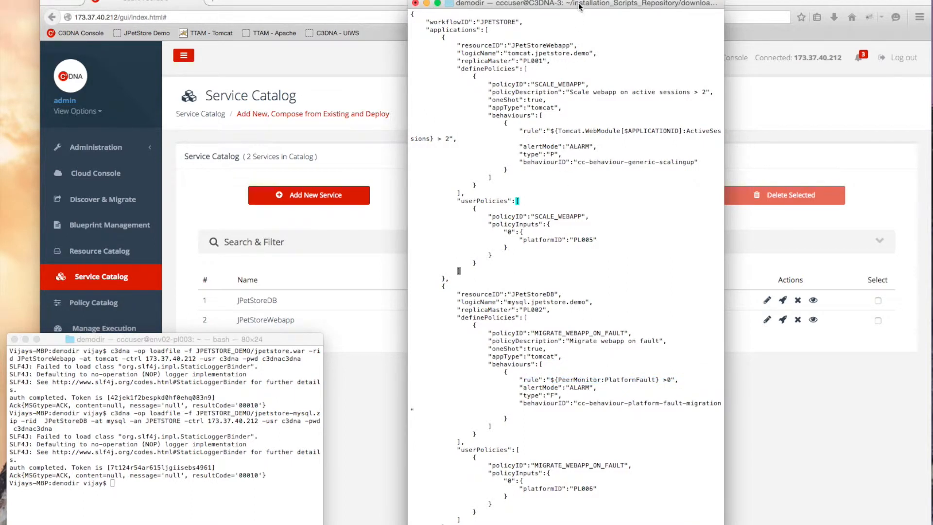
left_click_drag(572, 4, 566, 0)
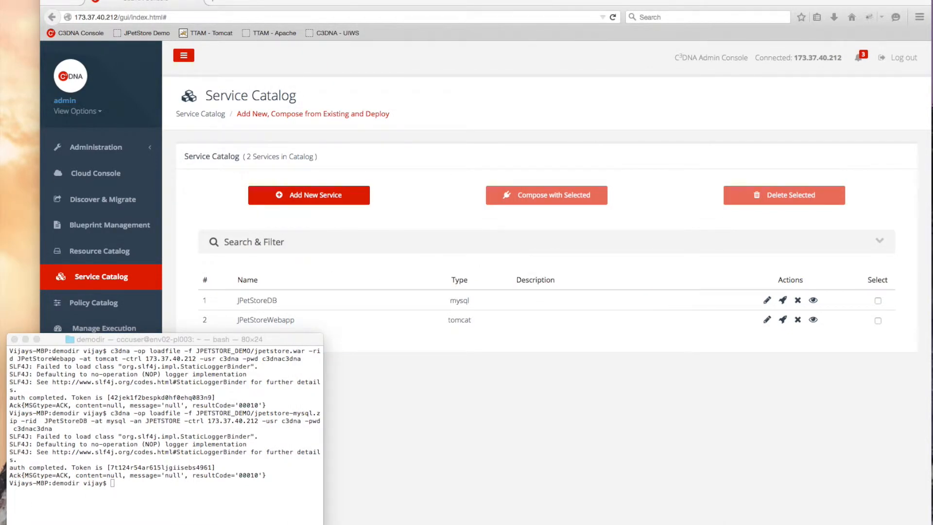
- Load the blueprintJSON deployment blueprint into the service catalog via c3dna loadfile
left_click(159, 487)
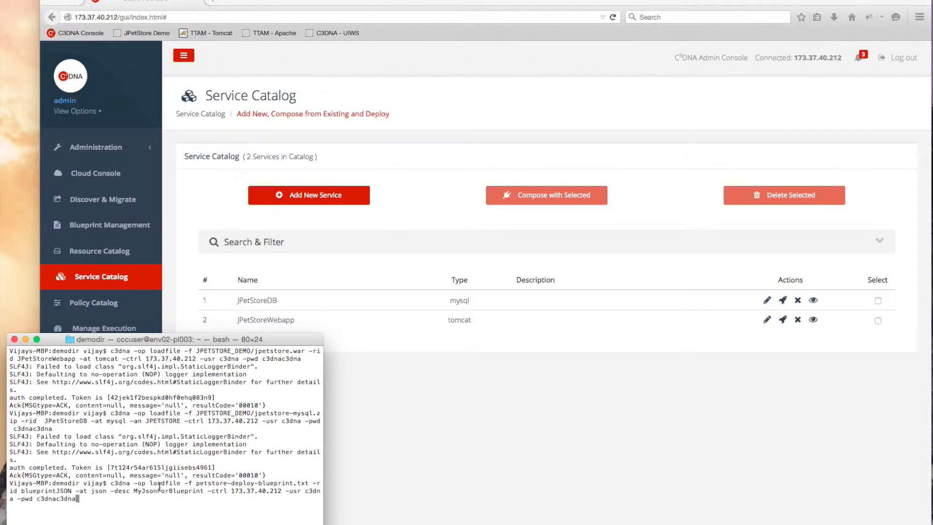
key("Return")
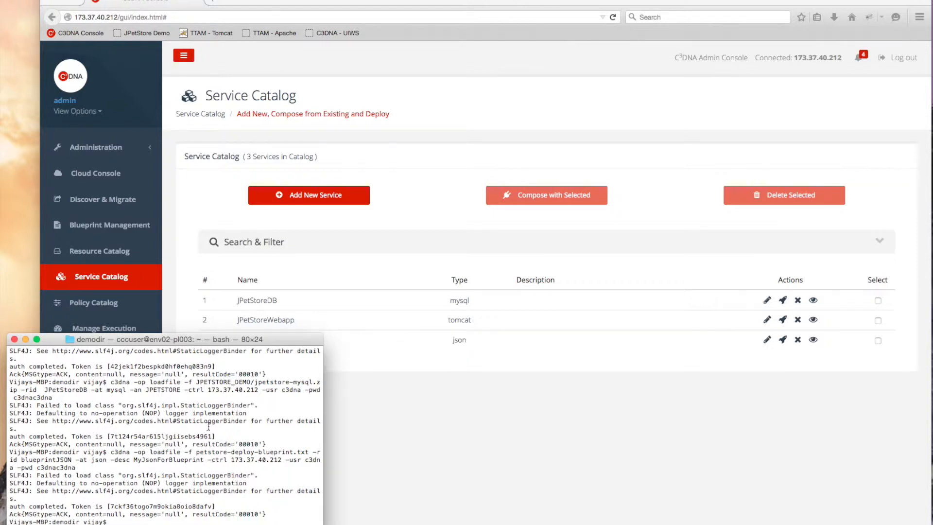
mouse_move(217, 343)
left_mouse_down()
mouse_move(217, 368)
mouse_move(215, 359)
left_mouse_up()
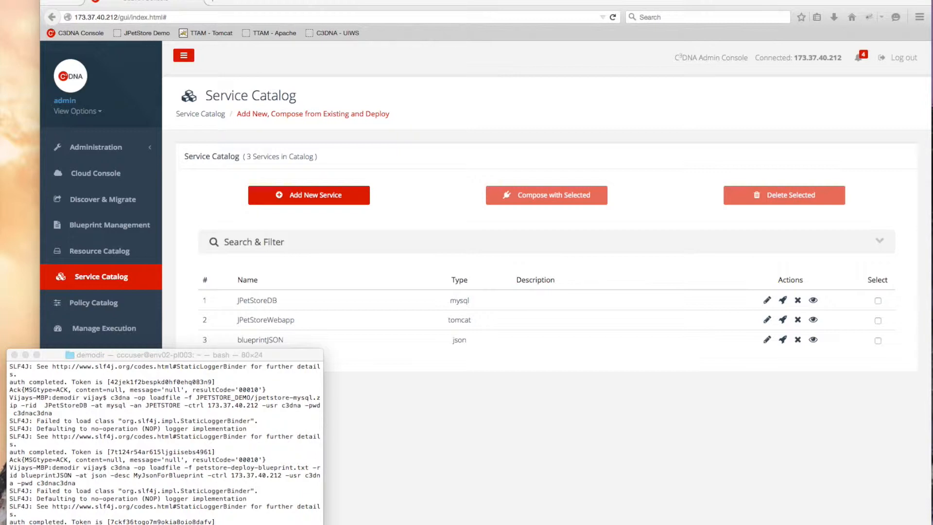
- Deploy blueprintJSON with 'c3dna -op blueprintdeploy -rid blueprintJSON' using the controller credentials
left_click(155, 513)
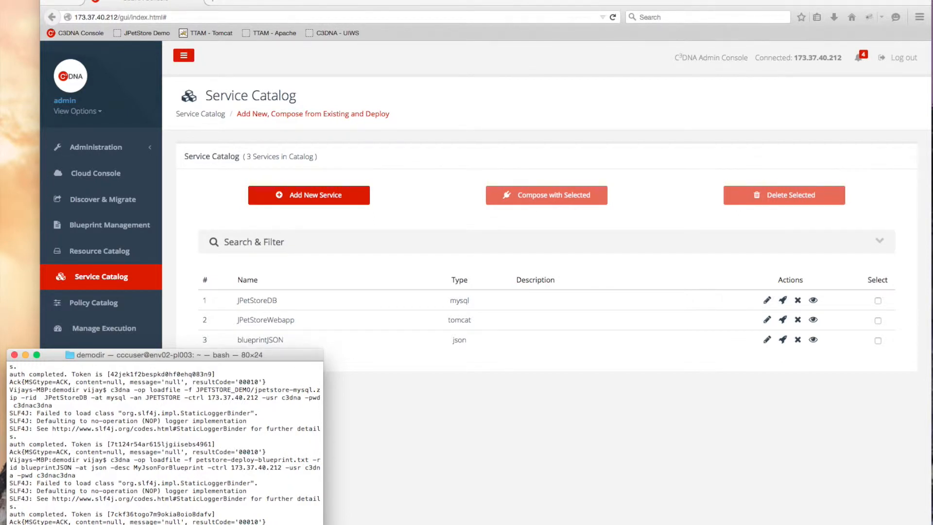
key("Return")
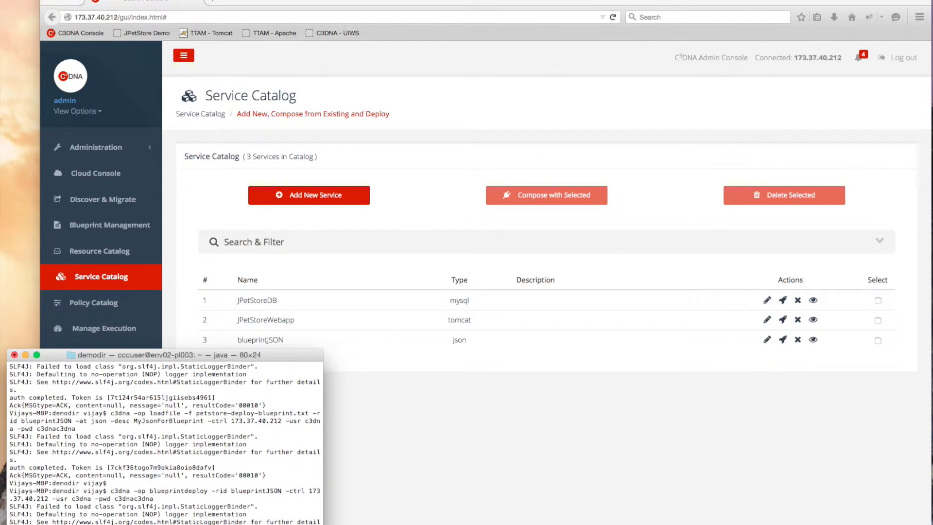
left_click(95, 176)
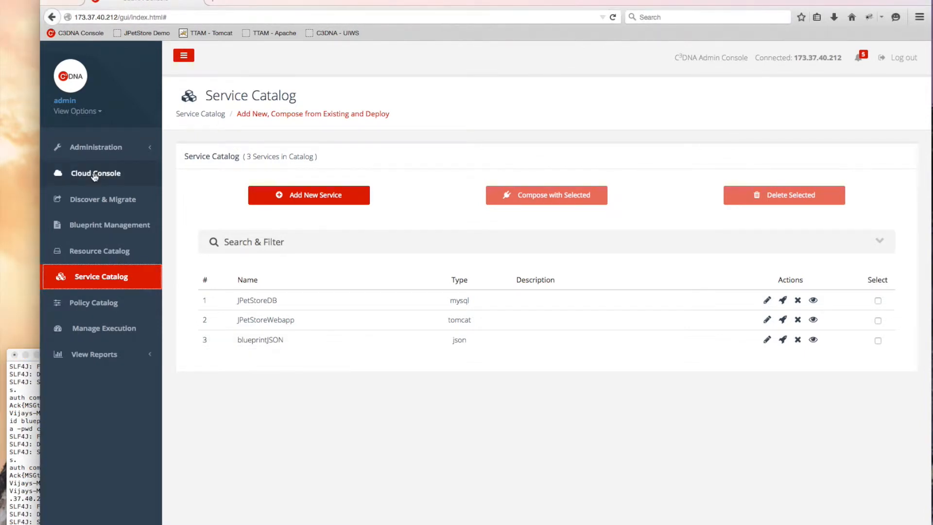
left_click(94, 176)
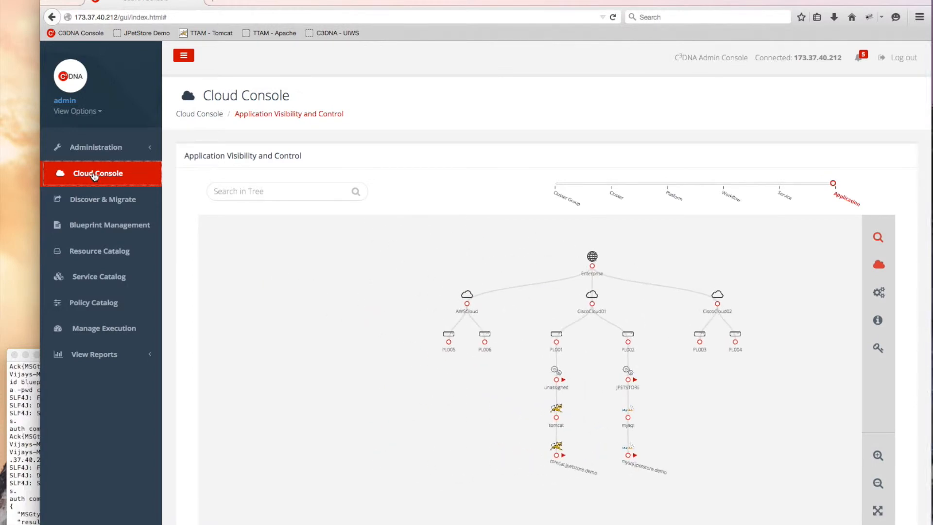
- Inspect the deployed JPETSTORE tree, with tomcat on PL001 and mysql on PL002, then open a new browser tab
right_click(44, 462)
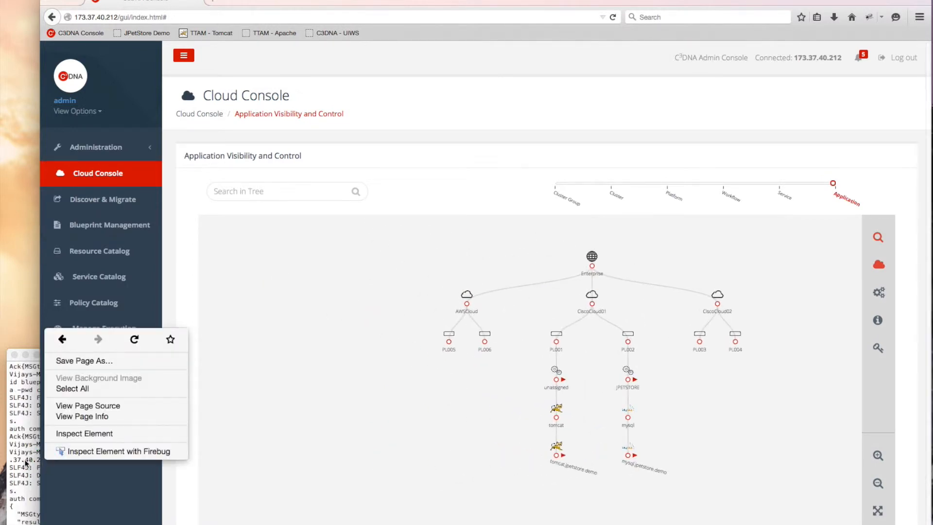
left_click(24, 461)
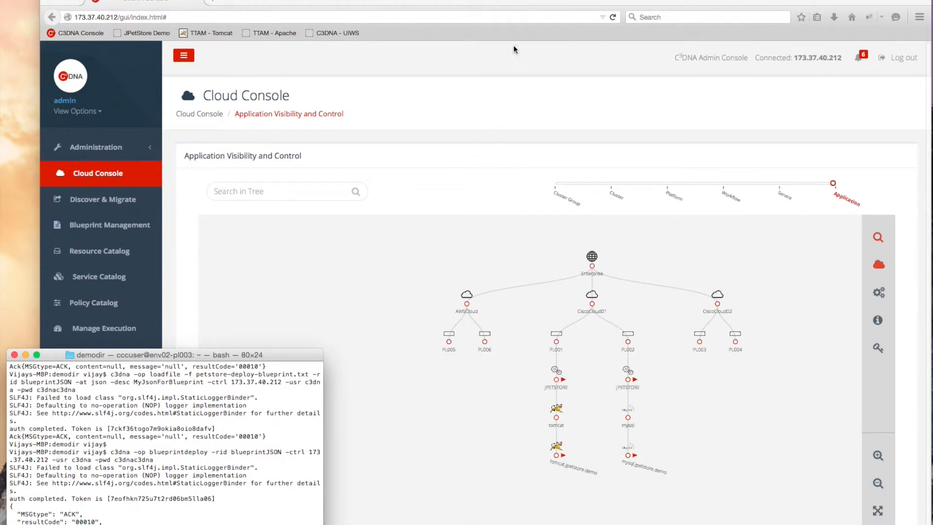
left_click(527, 2)
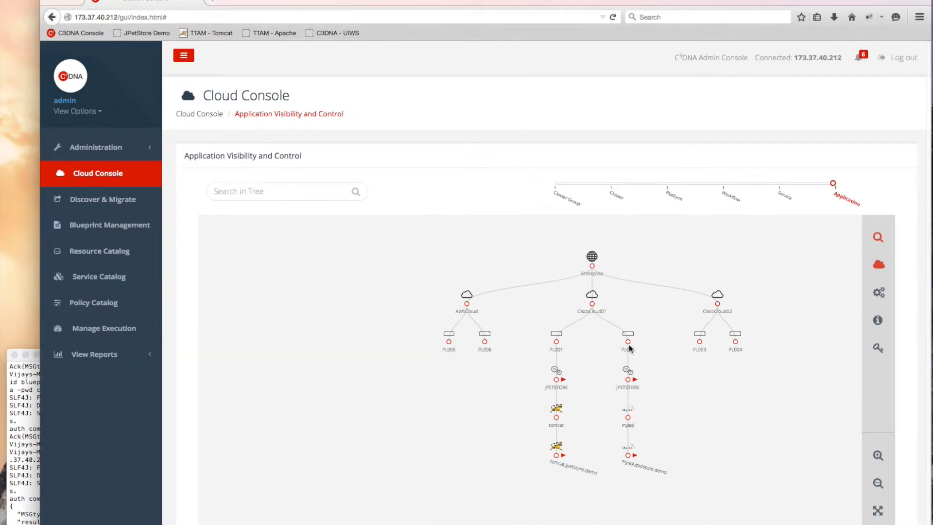
scroll(630, 350, "up", 1)
scroll(630, 350, "up", 1)
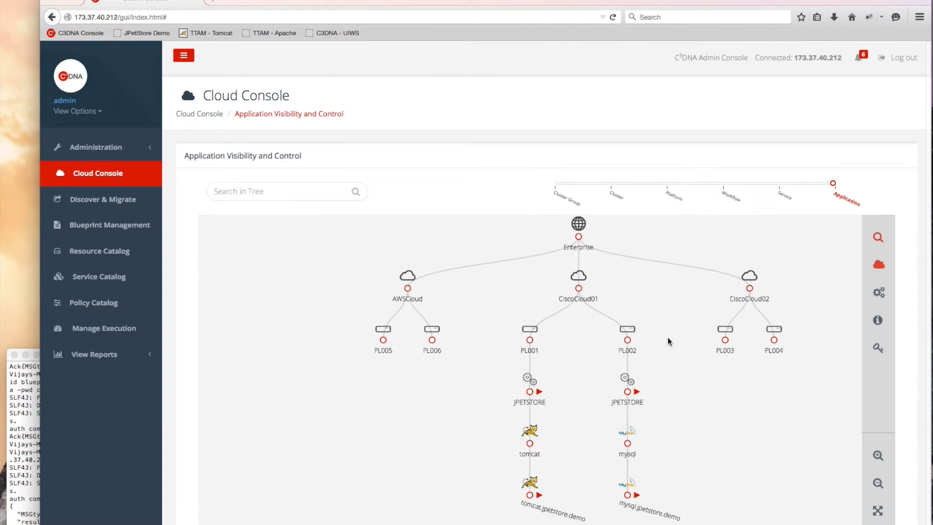
left_click_drag(669, 340, 588, 335)
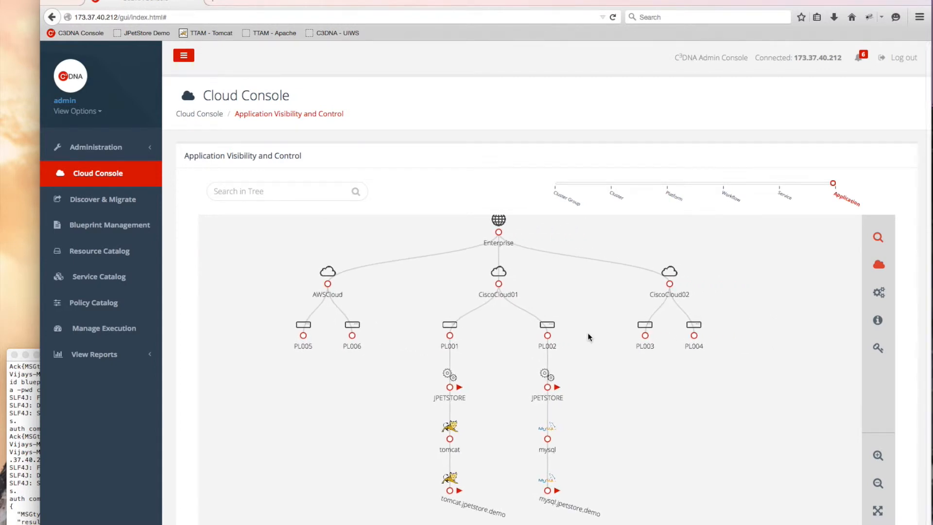
scroll(588, 336, "down", 1)
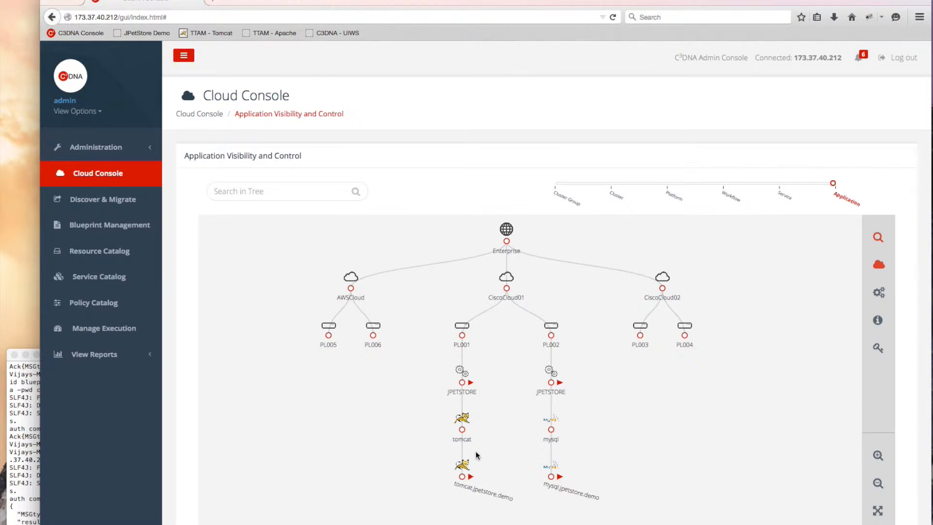
left_click(216, 2)
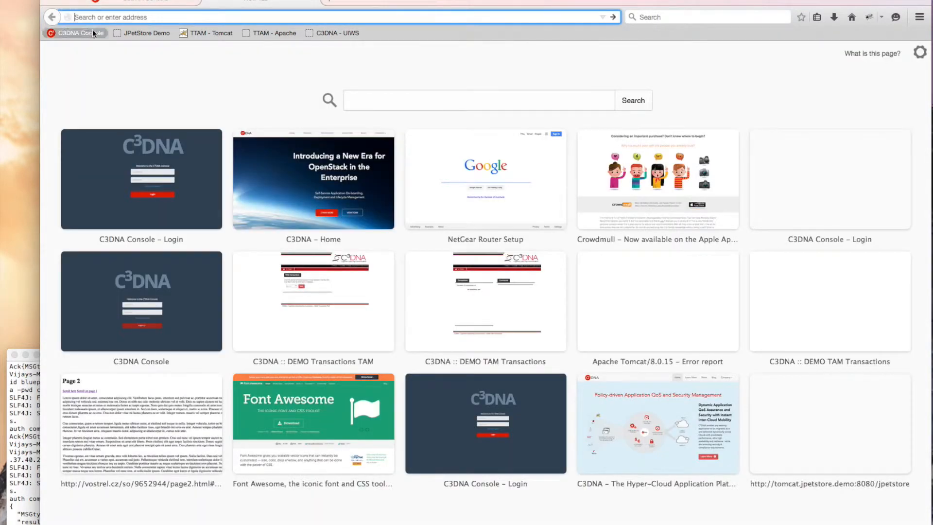
- Open the JPetStore Demo site, enter the store and sign in with the prefilled account
left_click(140, 35)
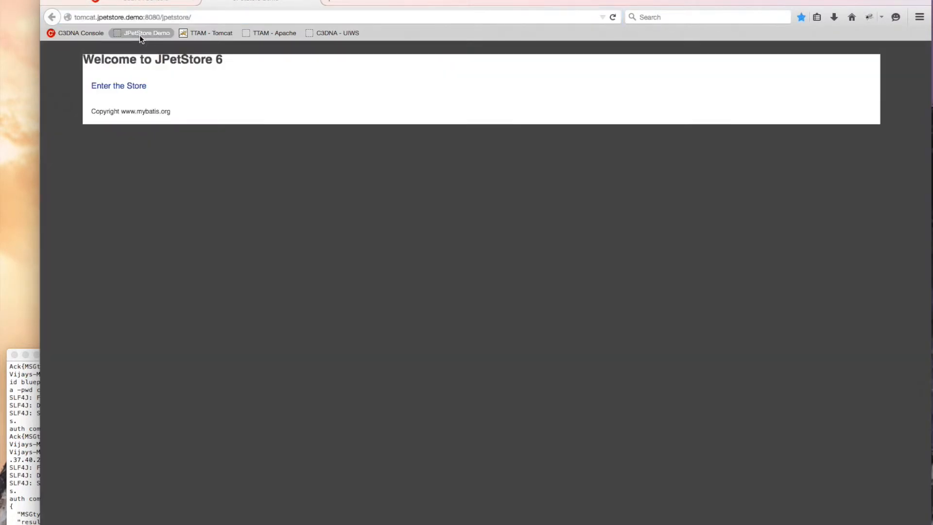
left_click(613, 17)
left_click(118, 91)
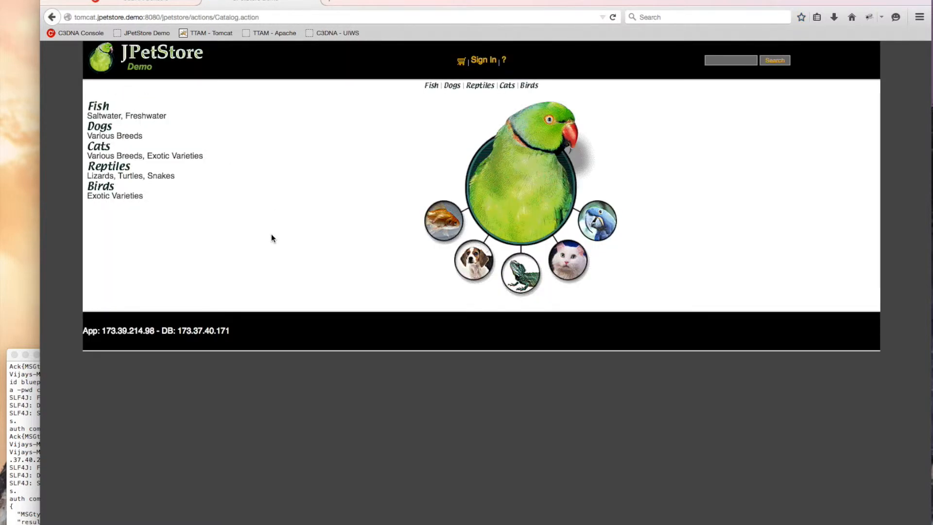
left_click(482, 60)
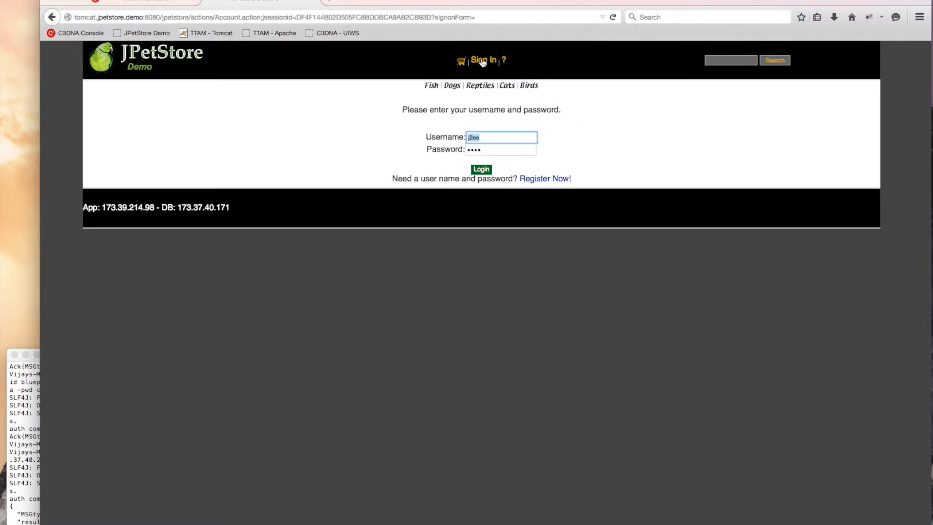
left_click(481, 169)
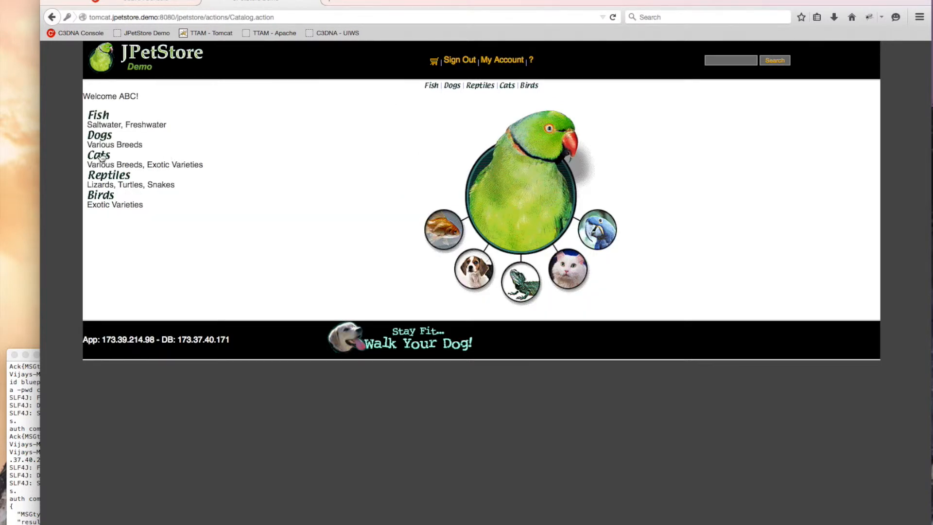
- Order one Adult Female Golden Retriever (K9-RT-01) at $155.29, submitting order #1000
left_click(100, 136)
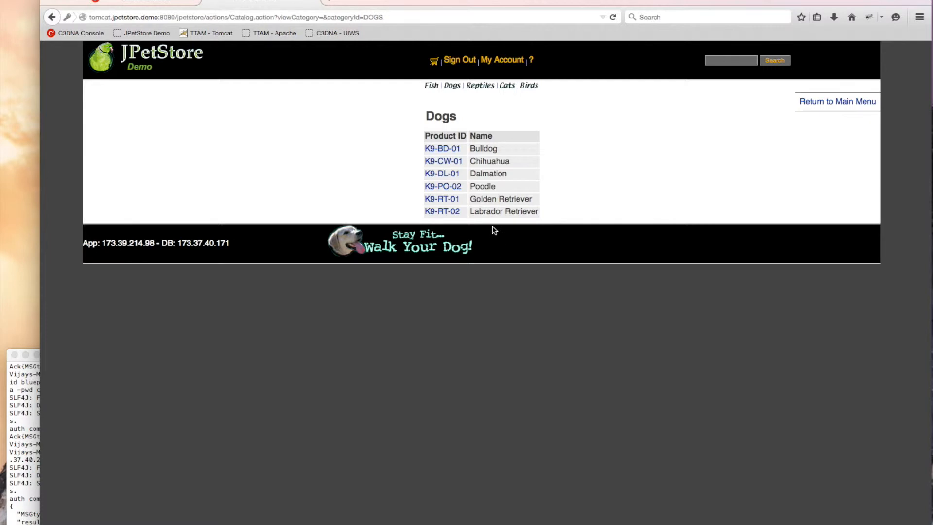
left_click(444, 199)
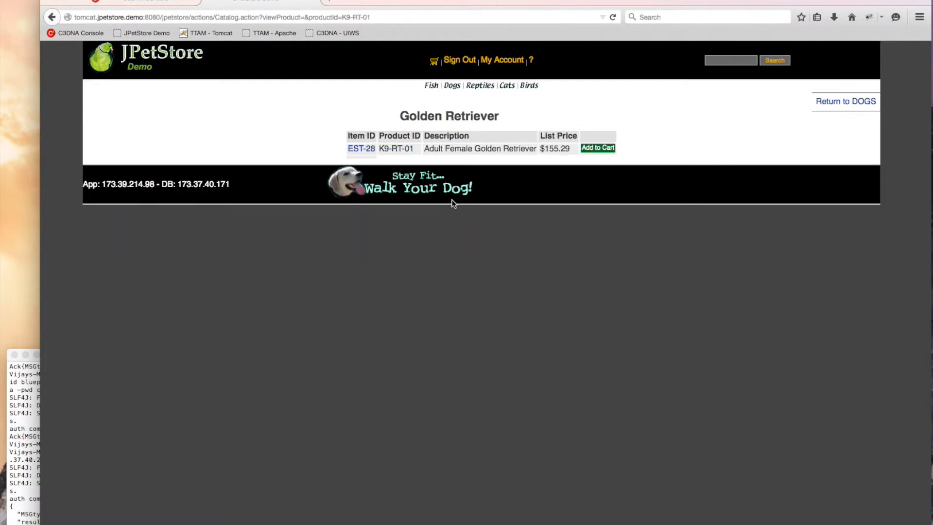
left_click(592, 151)
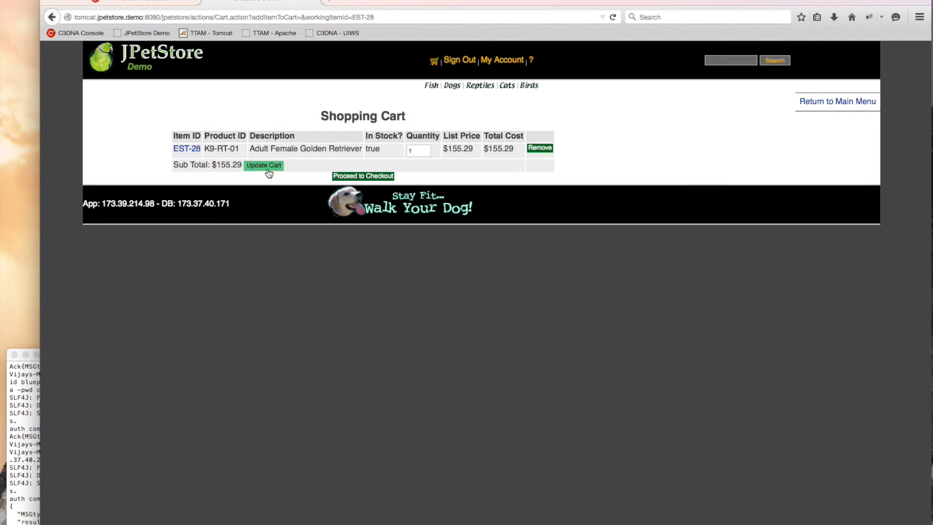
left_click(353, 178)
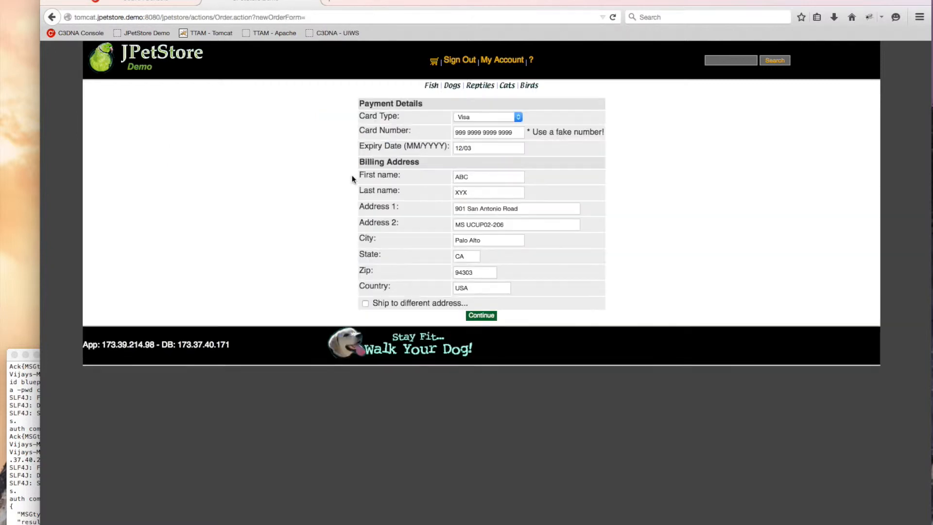
left_click(481, 315)
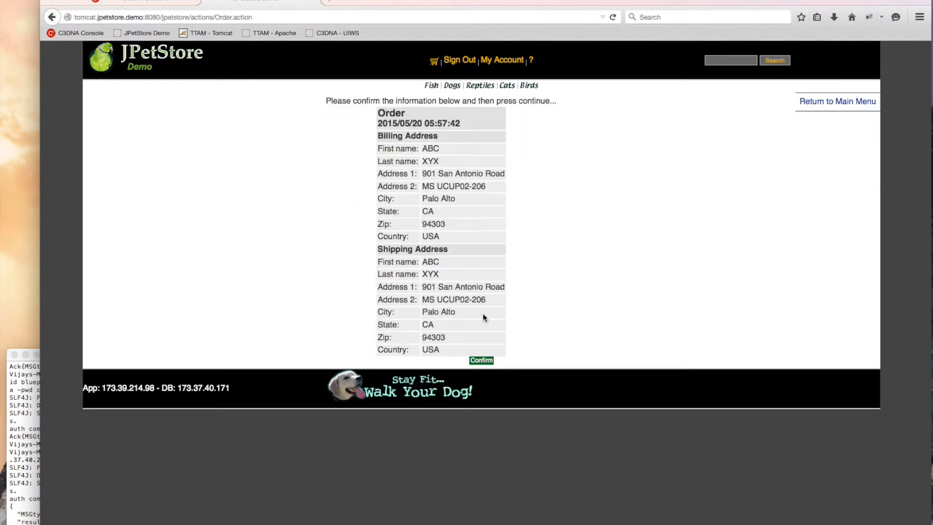
left_click(483, 360)
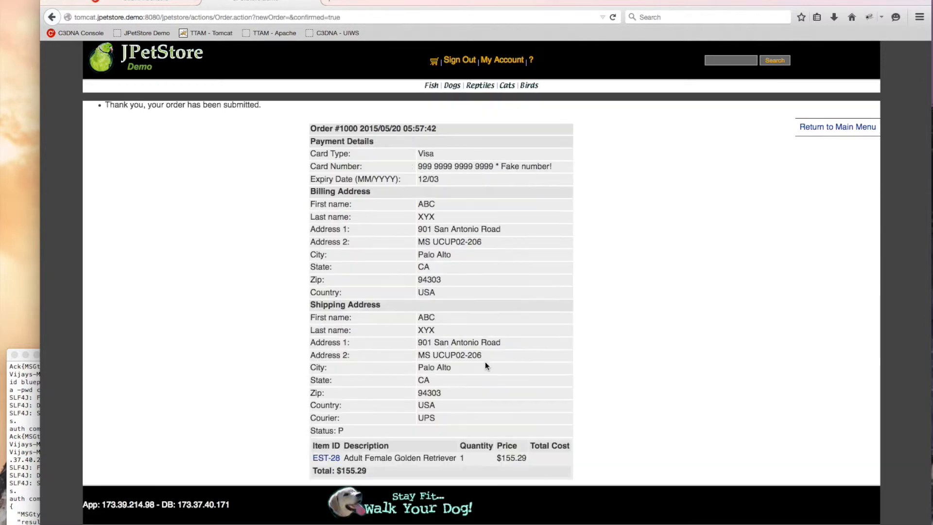
left_click(150, 2)
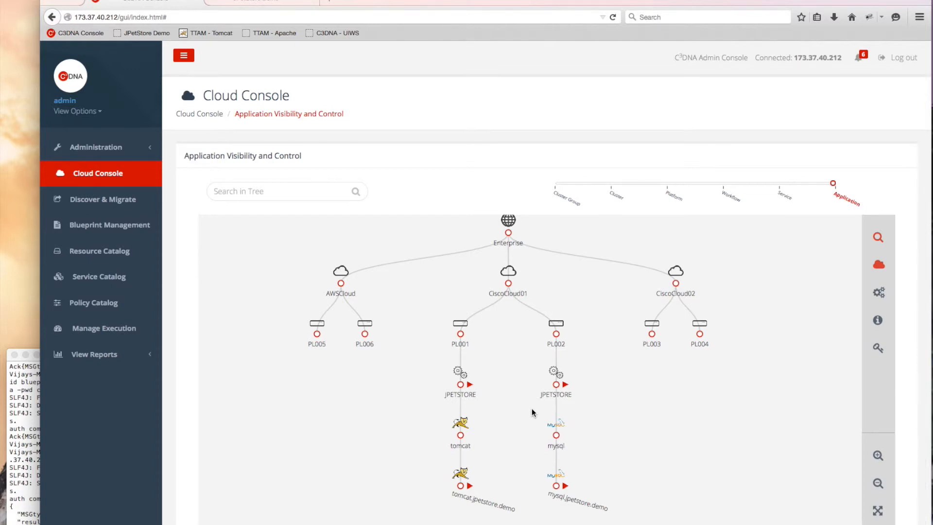
- Find the scaled-out tomcat.jpetstore.demo under AWSCloud > PL005 and show its details and controls
scroll(511, 325, "down", 1)
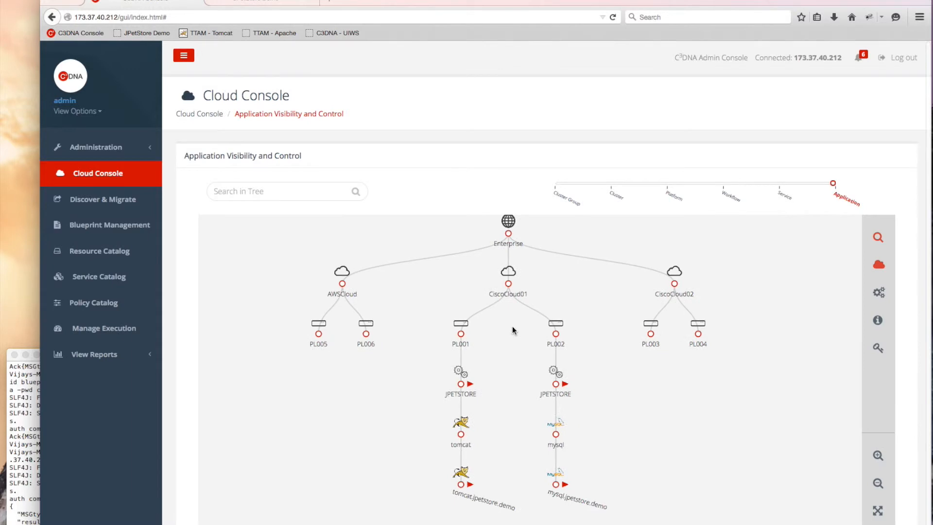
left_click_drag(513, 314, 500, 339)
scroll(500, 330, "up", 1)
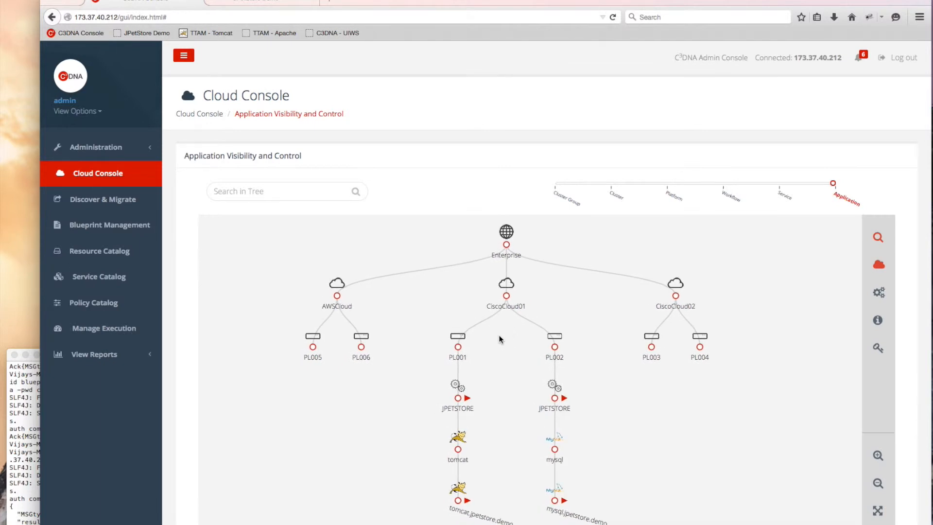
scroll(501, 339, "down", 1)
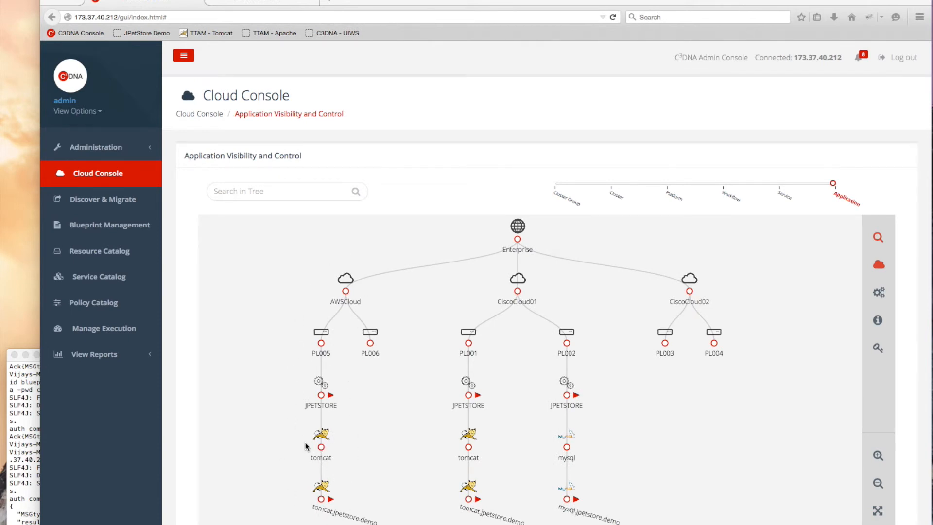
left_click(327, 512)
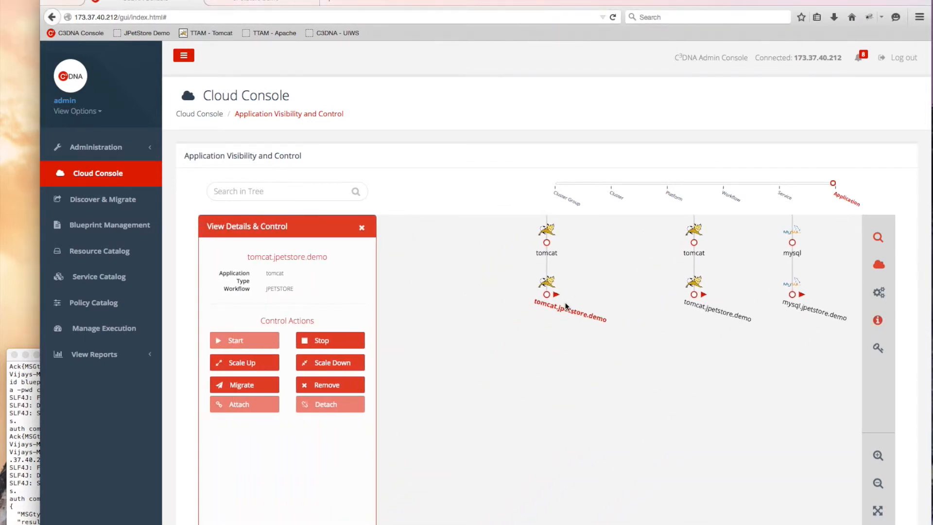
- Copy PL005's host address 54.69.98.248 from its details and return to the JPetStore tab
left_click(595, 264)
left_click_drag(515, 364, 496, 424)
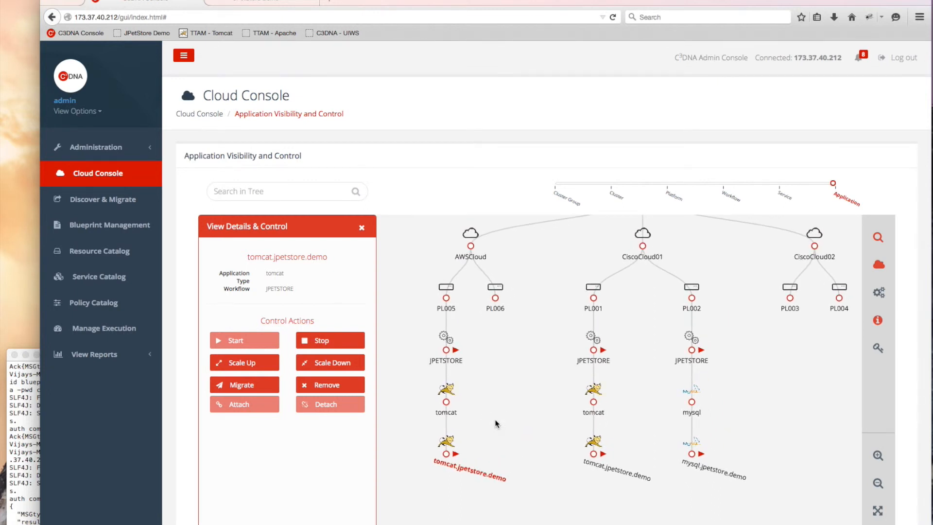
left_click(451, 311)
left_click_drag(279, 256, 326, 261)
key("super+c")
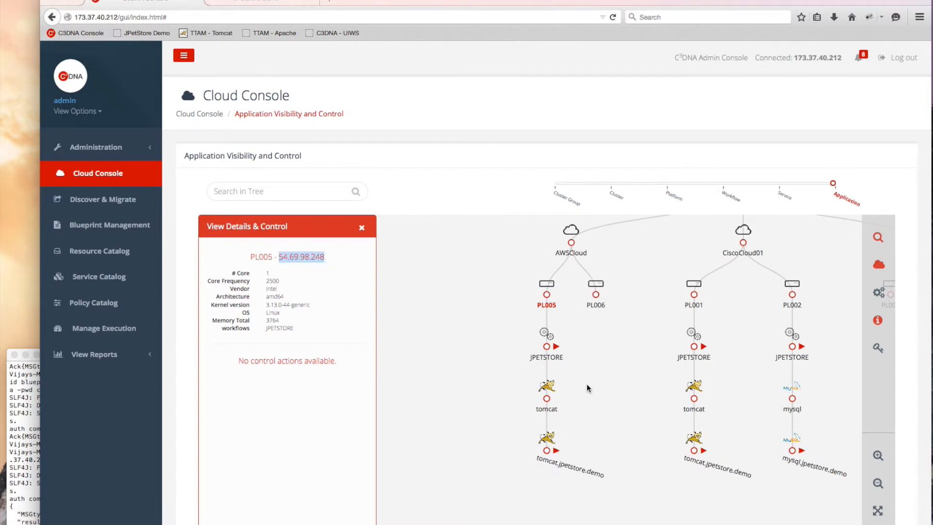
left_click(240, 1)
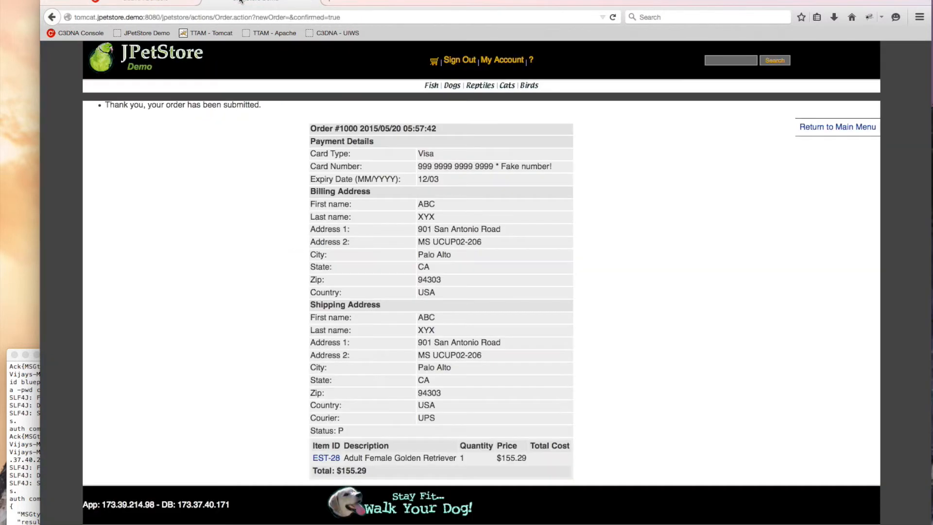
left_click(143, 17)
left_click(142, 17)
left_click_drag(143, 17, 62, 17)
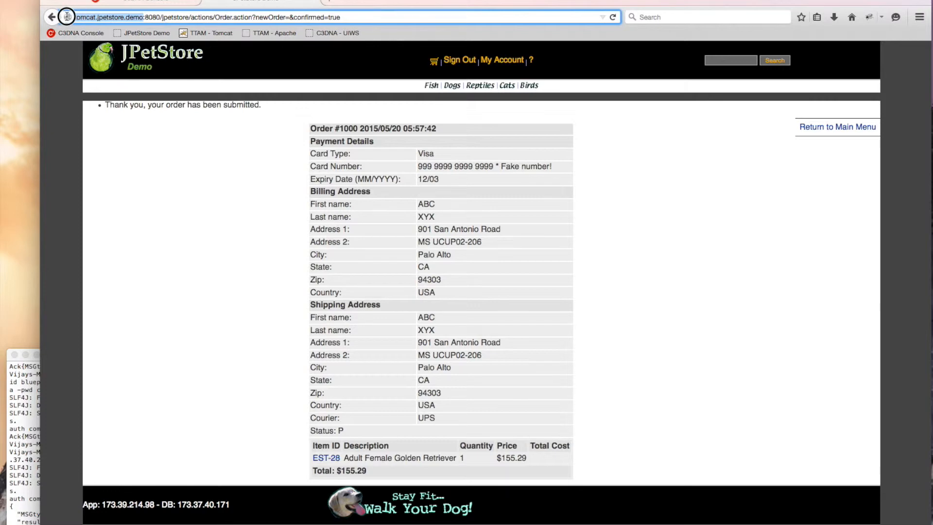
key("super+v")
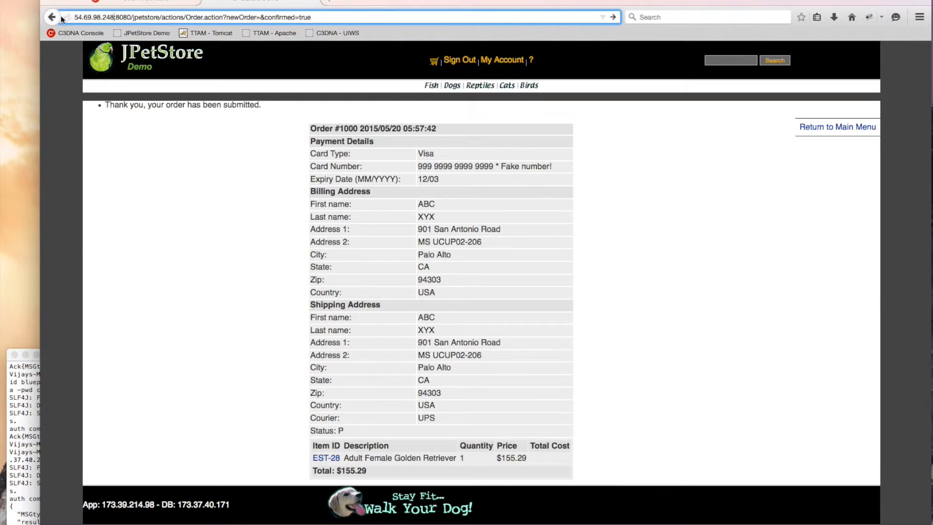
left_click_drag(316, 17, 162, 20)
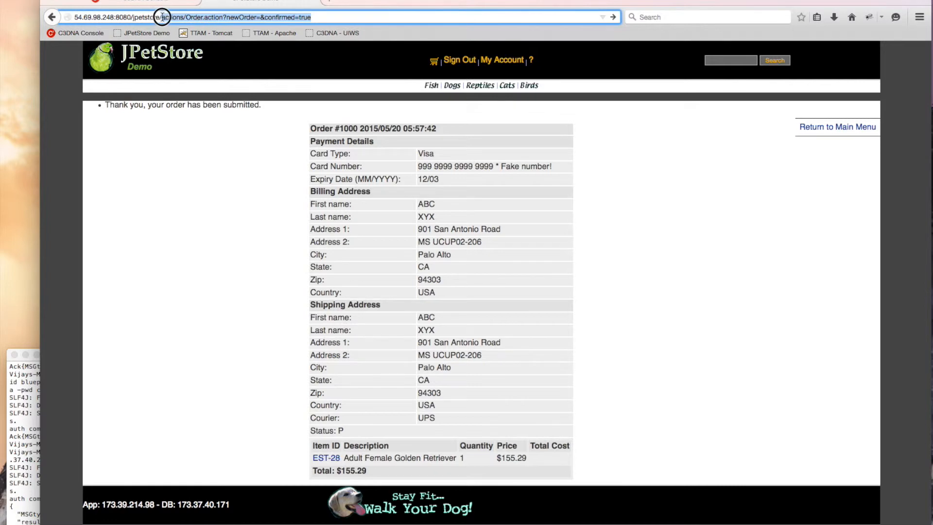
key("BackSpace")
key("Return")
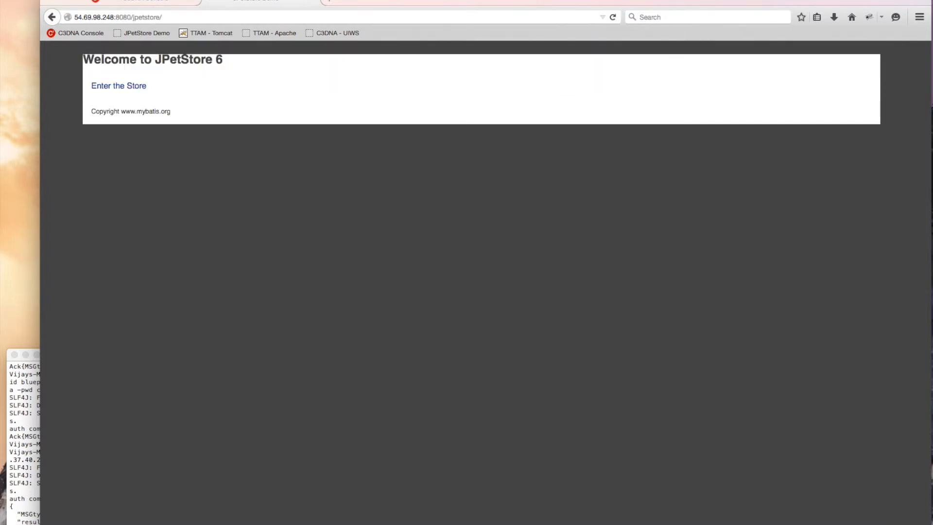
- Enter the store, sign in and confirm the cart holds the Golden Retriever at $155.29
left_click(122, 87)
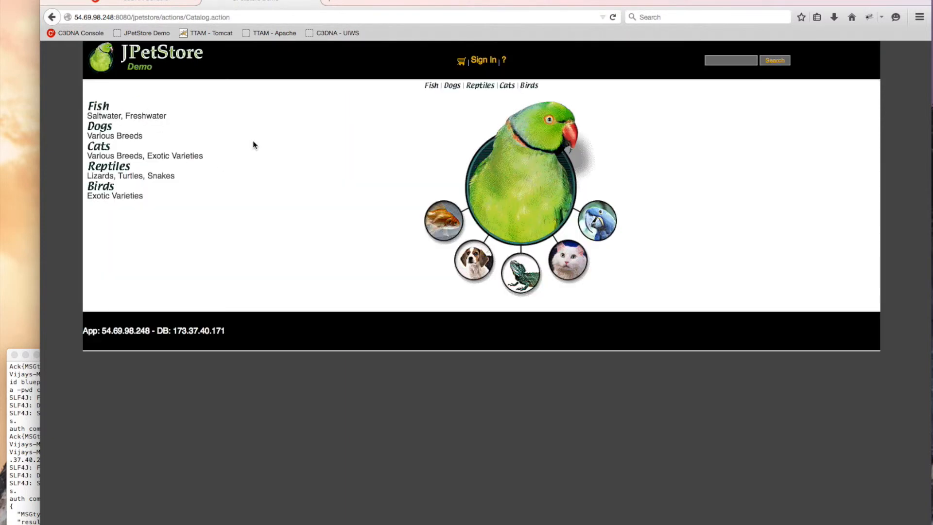
left_click(482, 61)
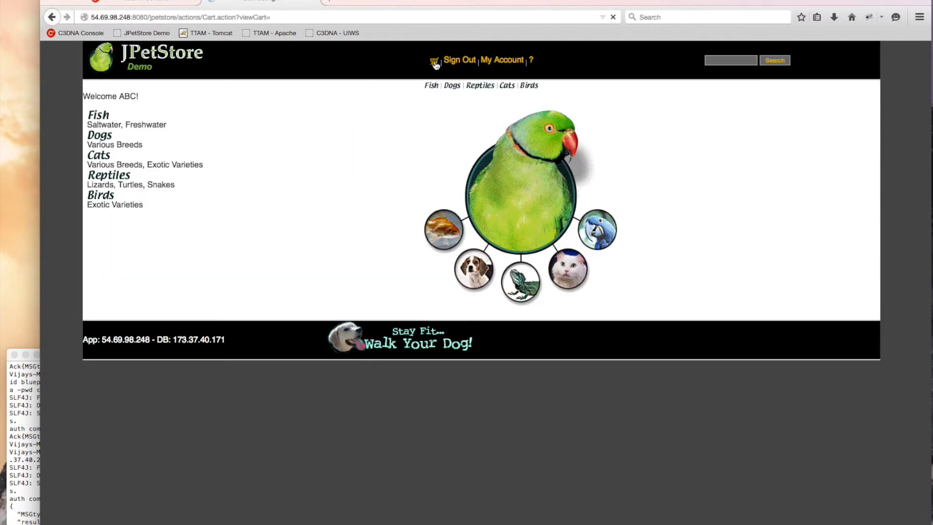
left_click(433, 62)
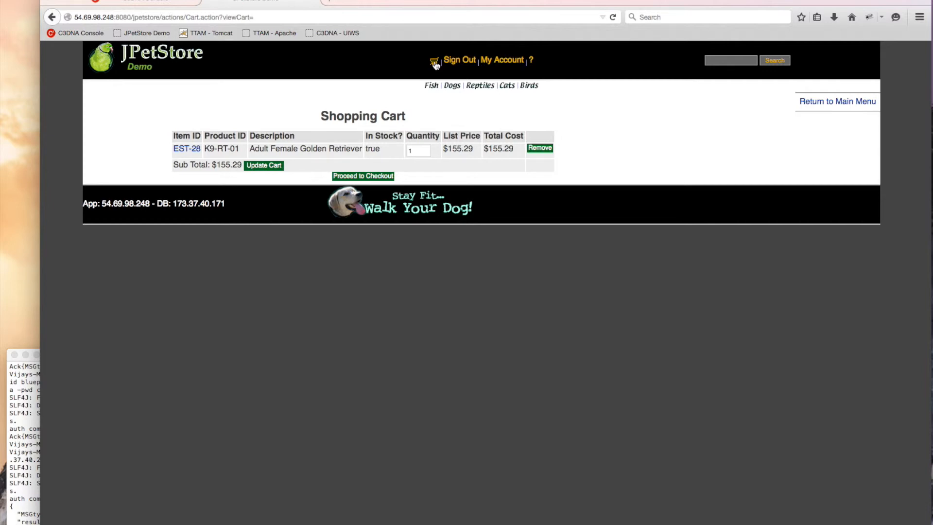
left_click(138, 1)
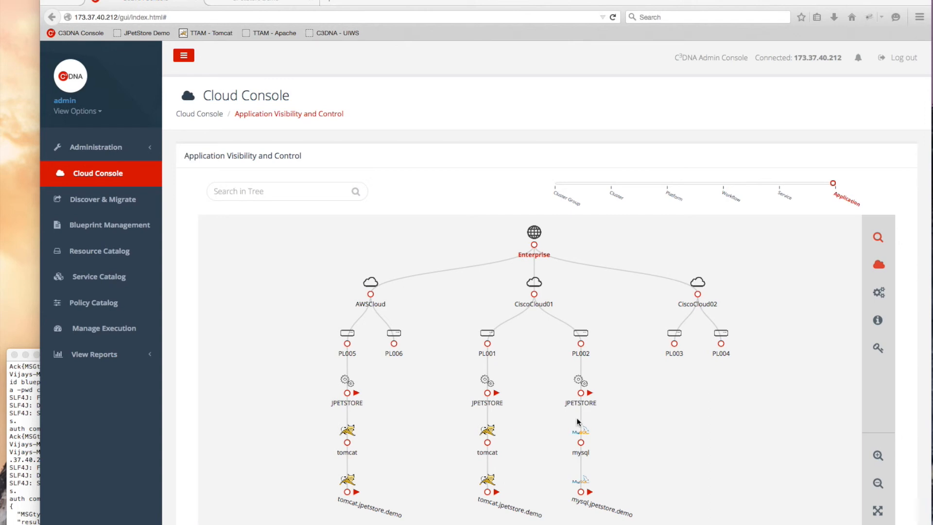
- Show the Enterprise node's details from the info icon in the right toolbar
left_click(877, 320)
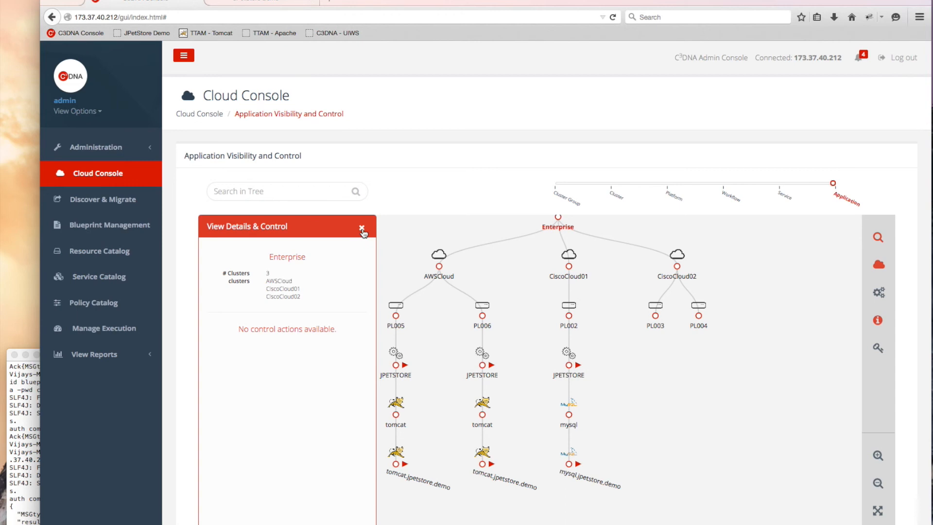
- Copy PL006's address 54.187.140.40 into the JPetStore URL, leaving the /jpetstore/ path
left_click(483, 326)
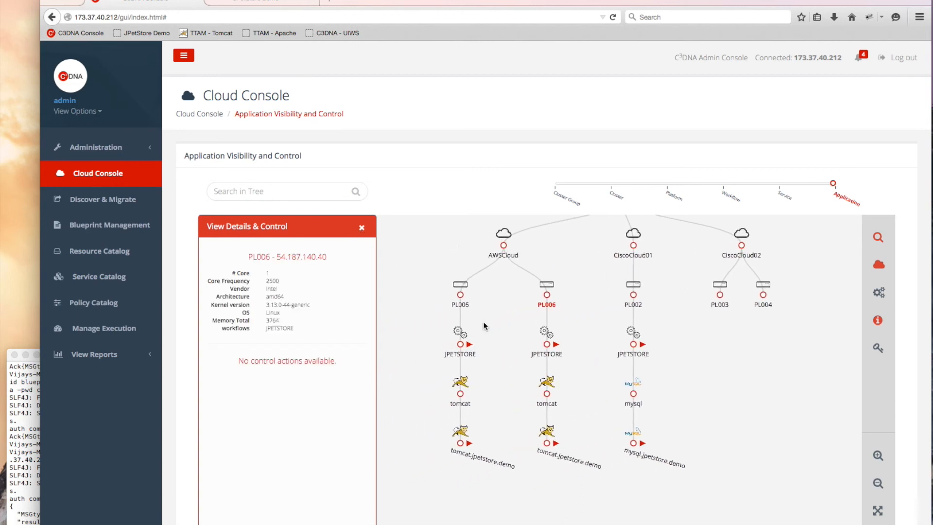
left_click_drag(276, 256, 327, 259)
key("super+c")
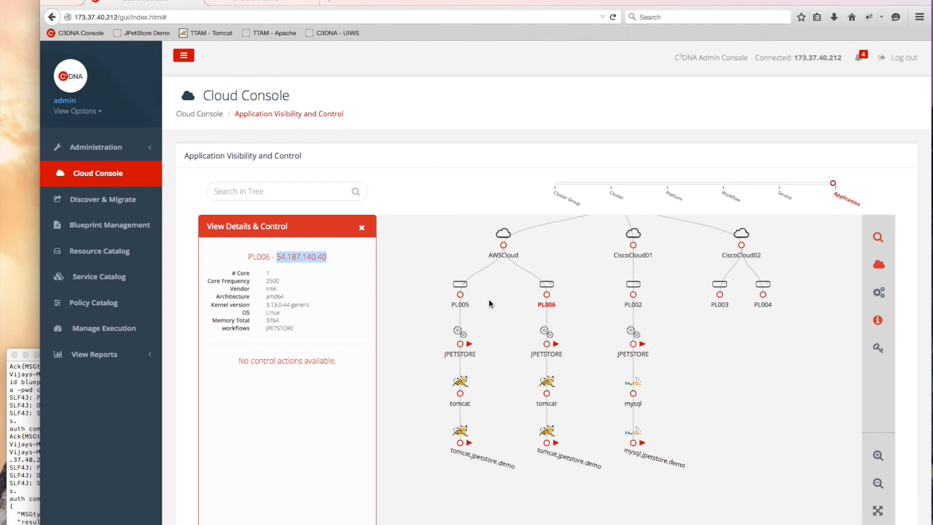
left_click(241, 4)
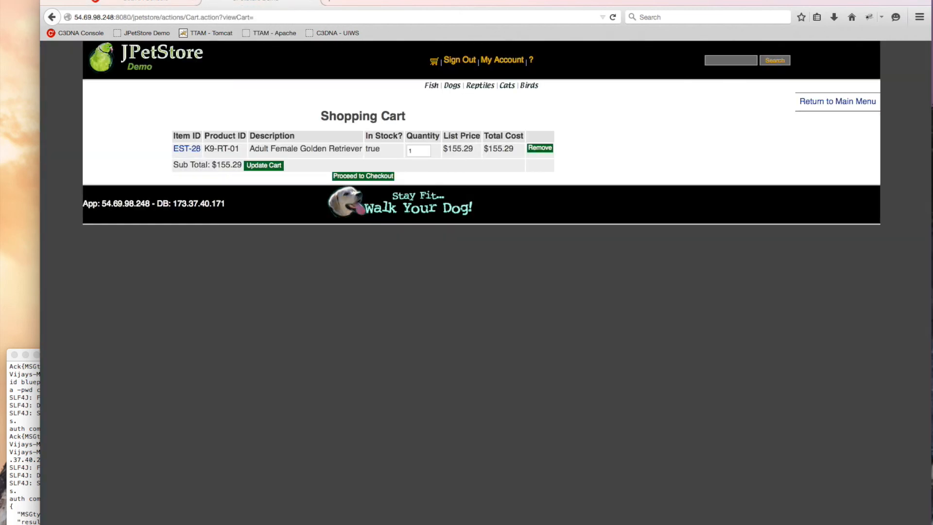
left_click_drag(112, 17, 56, 17)
key("super+v")
left_click_drag(266, 18, 166, 17)
key("BackSpace")
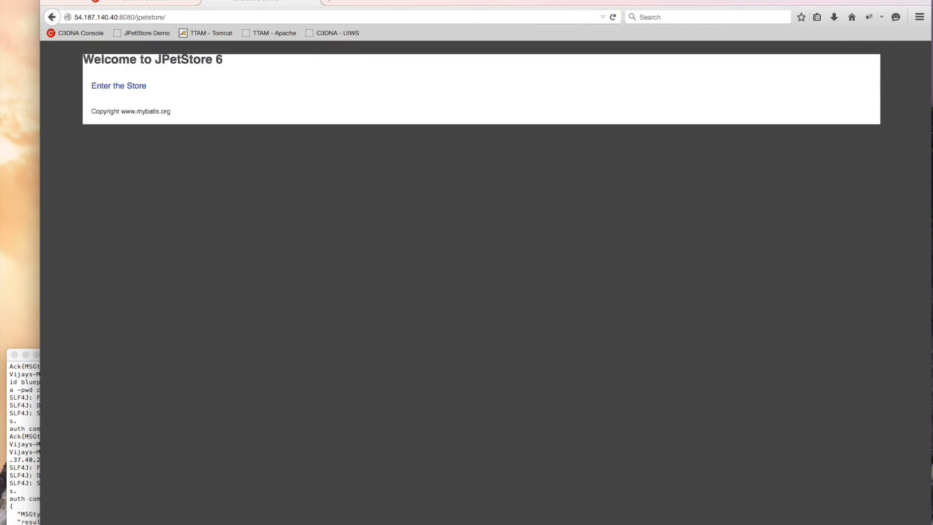
- Enter the store on the PL006 instance, then go back to the console's host view
left_click(121, 89)
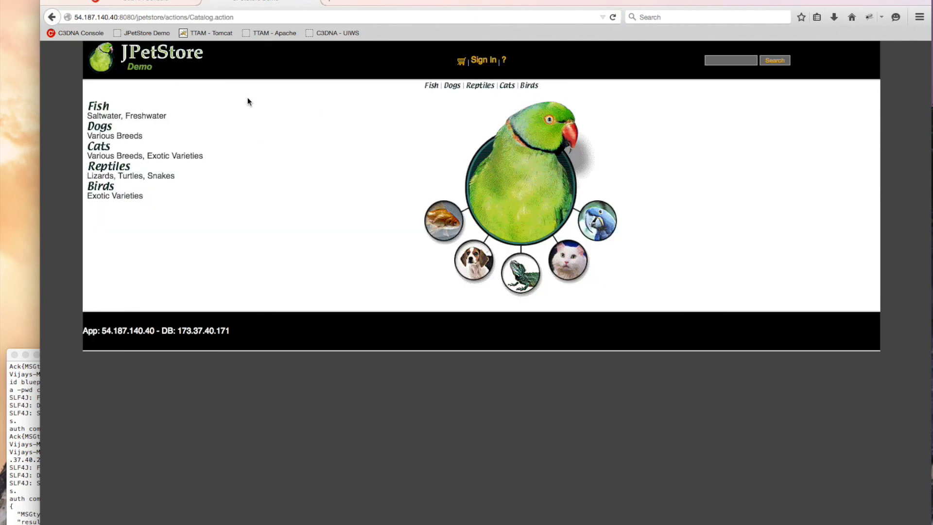
left_click(134, 1)
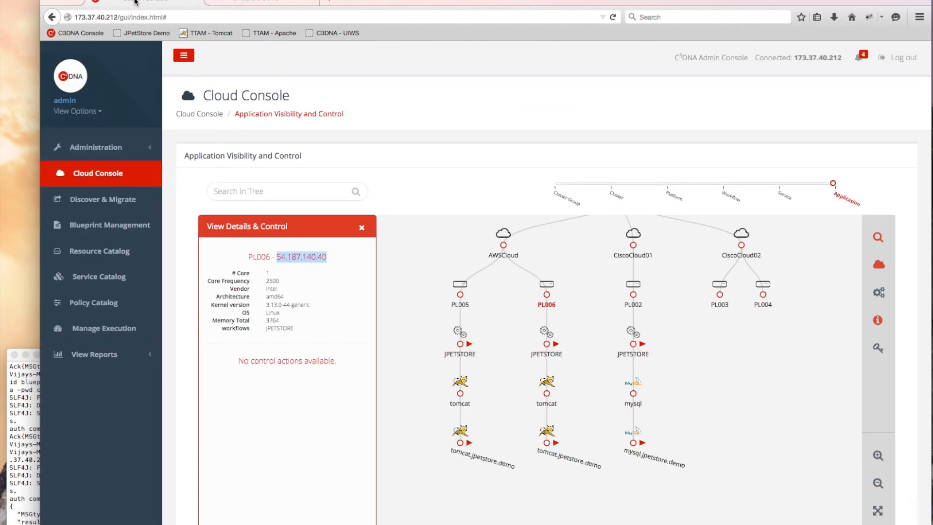
left_click_drag(606, 288, 571, 341)
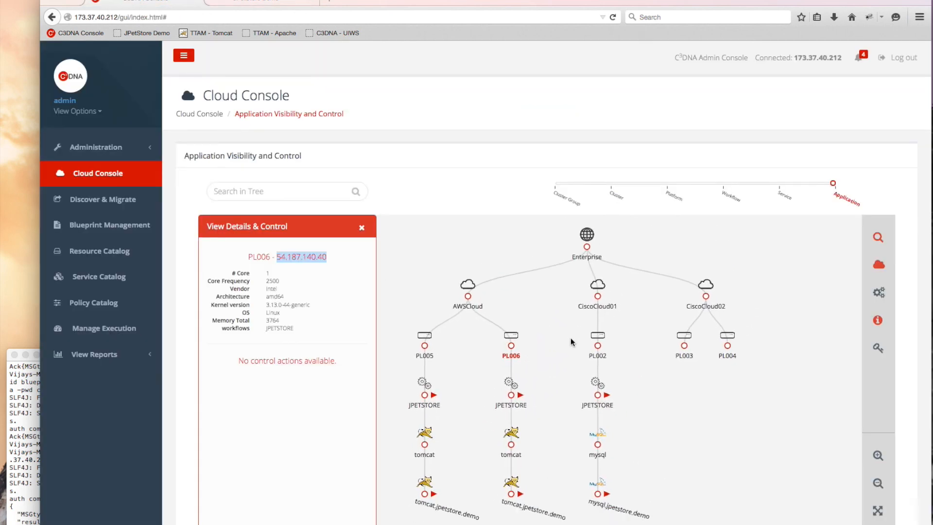